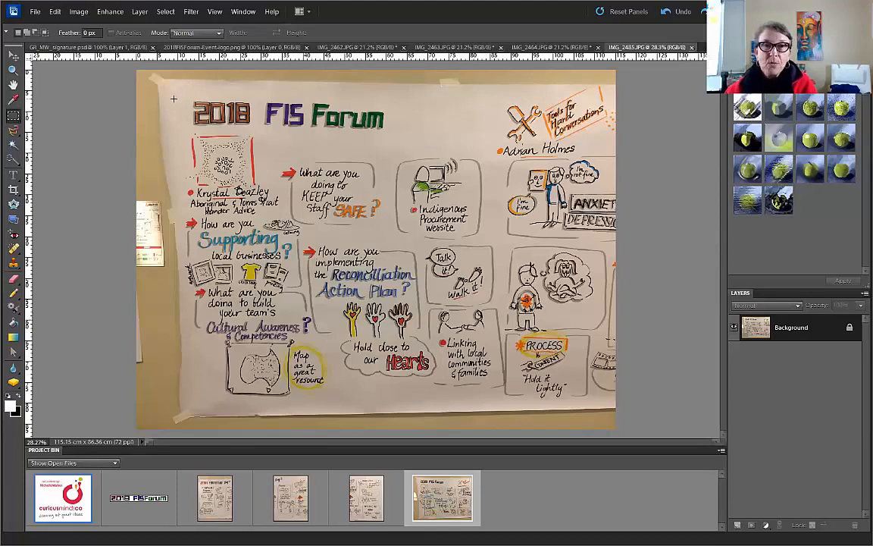
Crop the chart photo to the area from the 2018 FIS Forum title to the Linking with local communities panel.
{"action": "left_click_drag", "start_coordinate": [174, 99], "coordinate": [510, 404]}
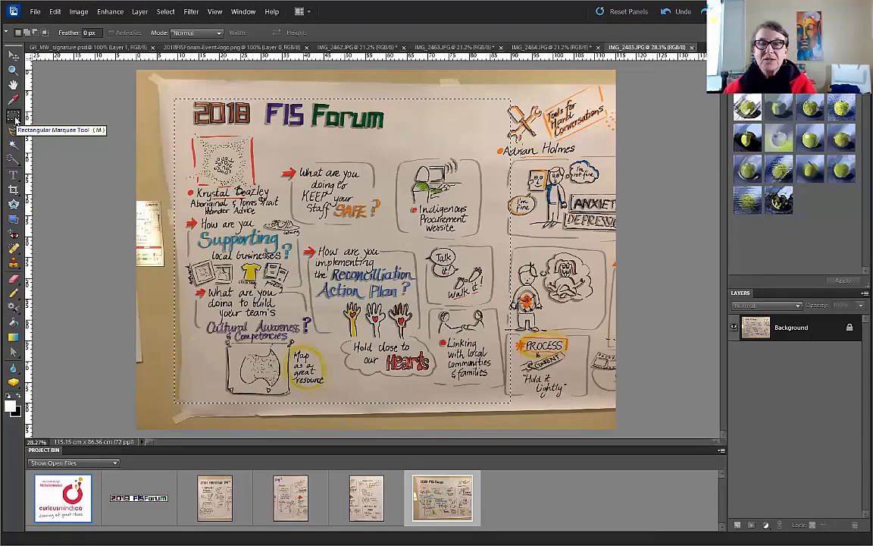
{"action": "left_click", "coordinate": [79, 11]}
{"action": "left_click", "coordinate": [83, 42]}
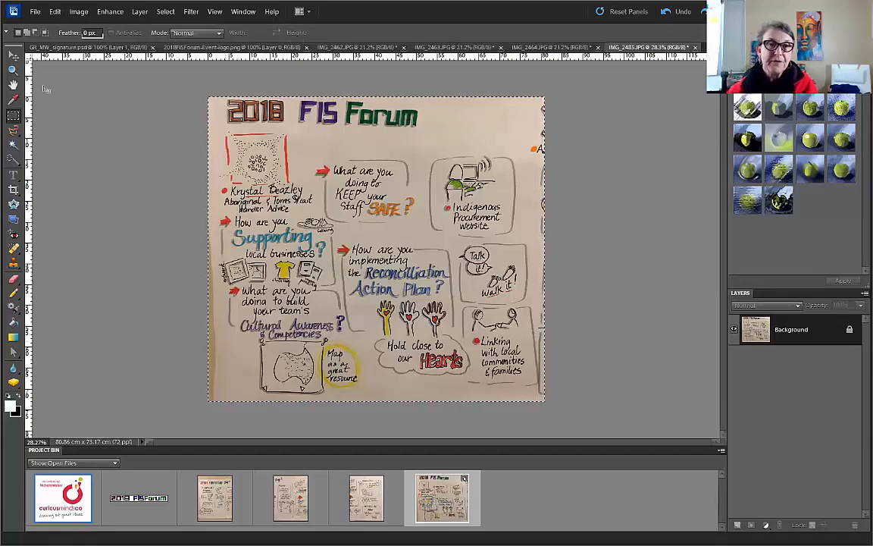
Whiten the cropped chart's paper with Levels by sampling the white point at several spots on the blank background, and apply it.
{"action": "left_click", "coordinate": [80, 13]}
{"action": "mouse_move", "coordinate": [106, 15]}
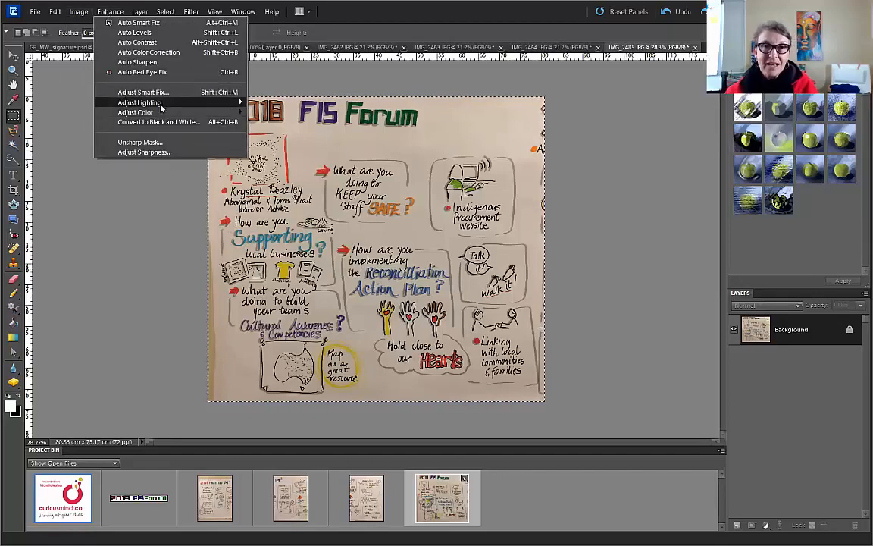
{"action": "mouse_move", "coordinate": [159, 104]}
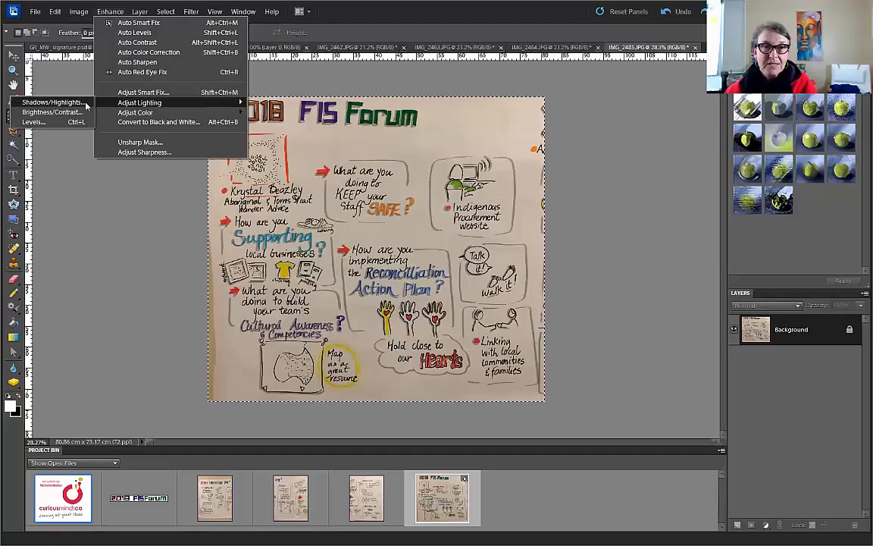
{"action": "left_click", "coordinate": [34, 122]}
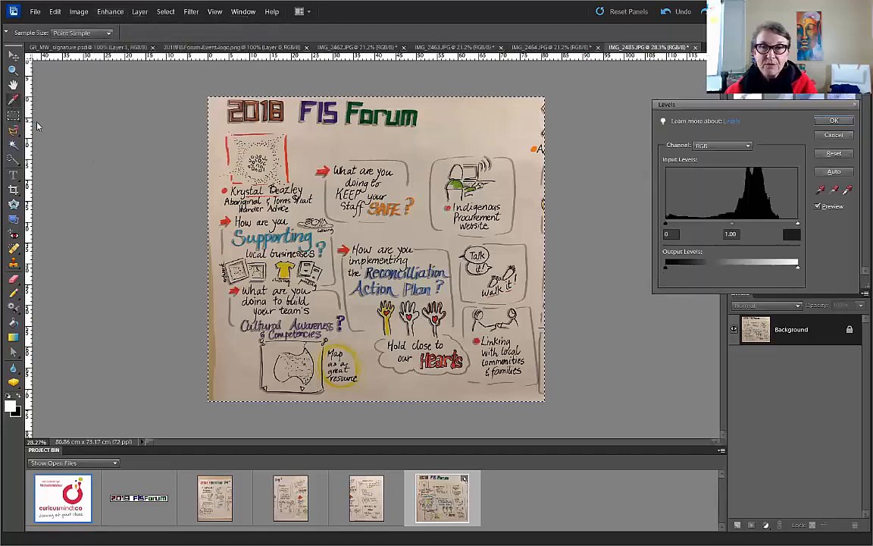
{"action": "left_click", "coordinate": [846, 191]}
{"action": "left_click", "coordinate": [498, 114]}
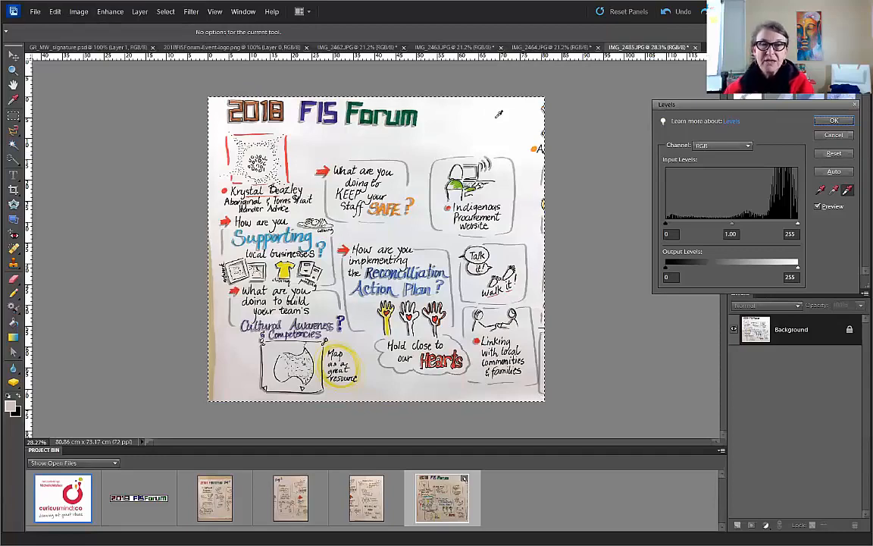
{"action": "left_click", "coordinate": [417, 152]}
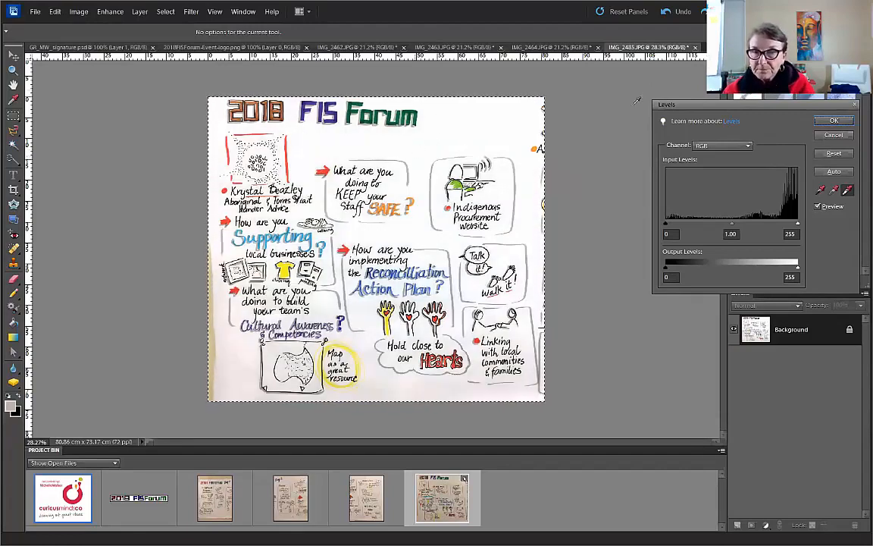
{"action": "left_click", "coordinate": [450, 383]}
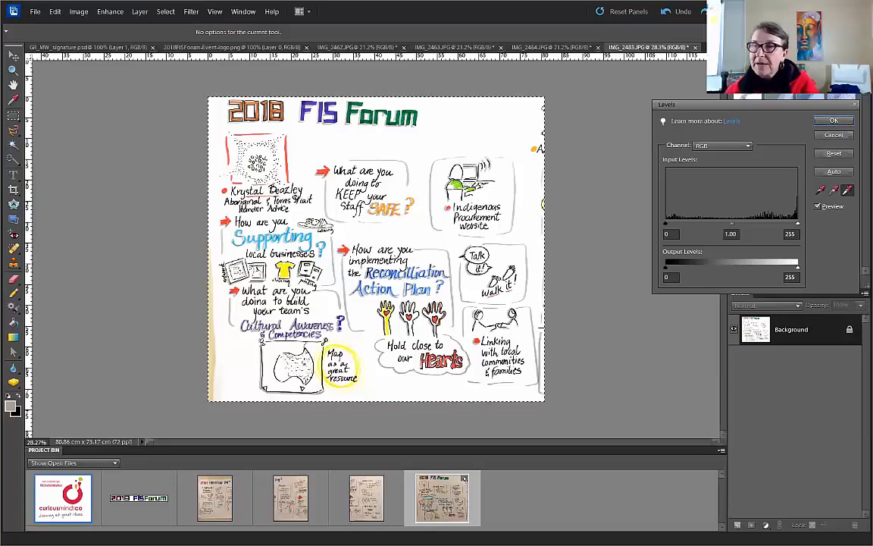
{"action": "left_click", "coordinate": [833, 122]}
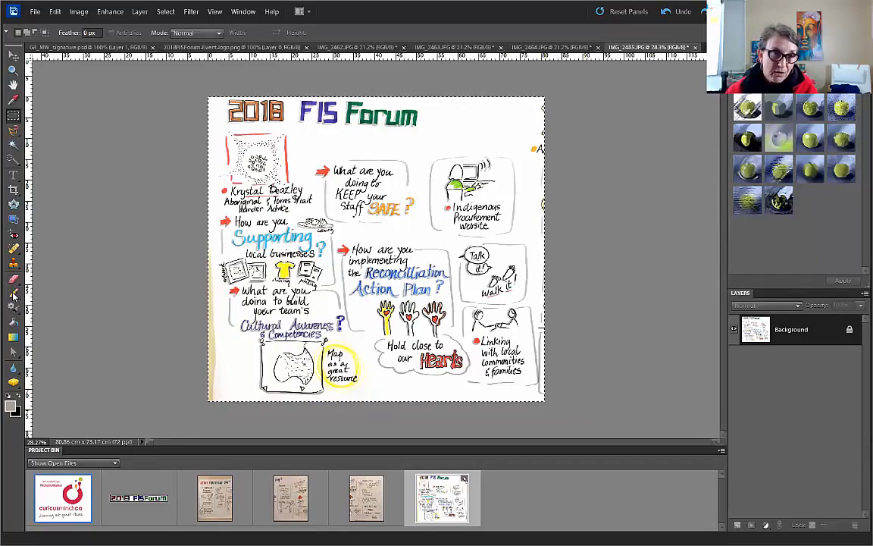
Try to paint over the discoloured strip along the chart's left edge in white with a 37 px Pencil.
{"action": "left_click", "coordinate": [13, 294]}
{"action": "left_click", "coordinate": [19, 397]}
{"action": "left_click", "coordinate": [8, 396]}
{"action": "left_click", "coordinate": [19, 396]}
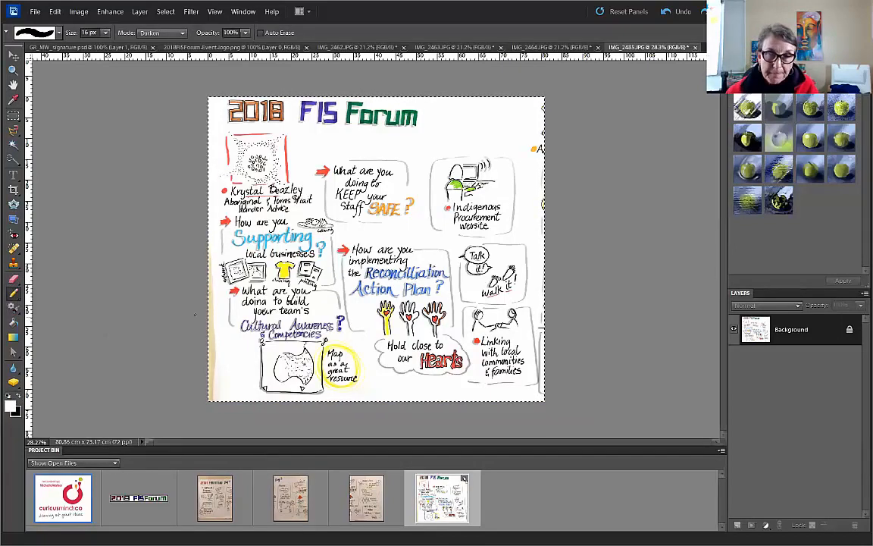
{"action": "left_click", "coordinate": [116, 44]}
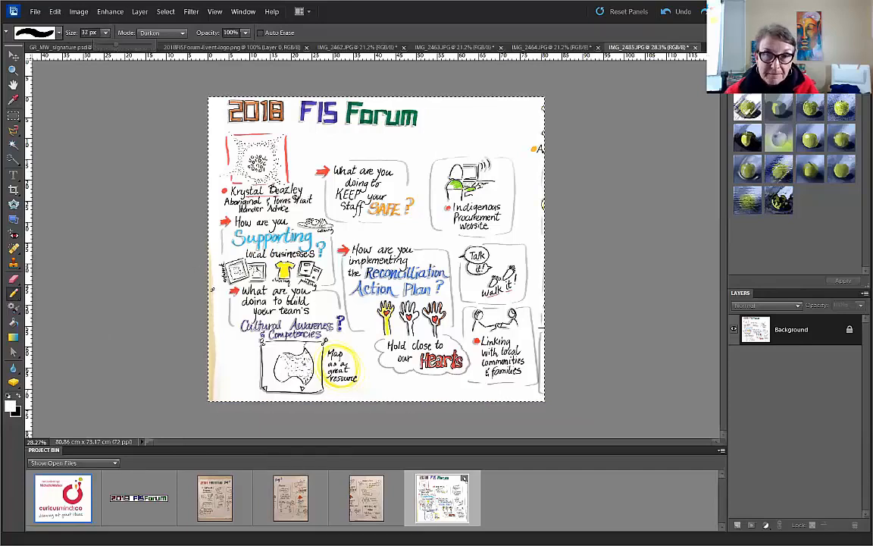
{"action": "left_click", "coordinate": [216, 361]}
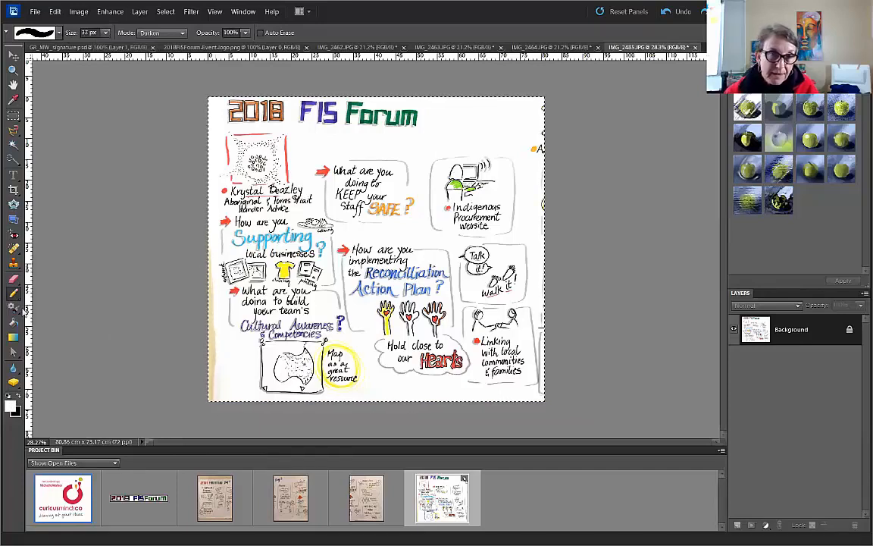
Erase the discoloured strip along the chart's left edge with a 22 px Eraser.
{"action": "left_click", "coordinate": [15, 279]}
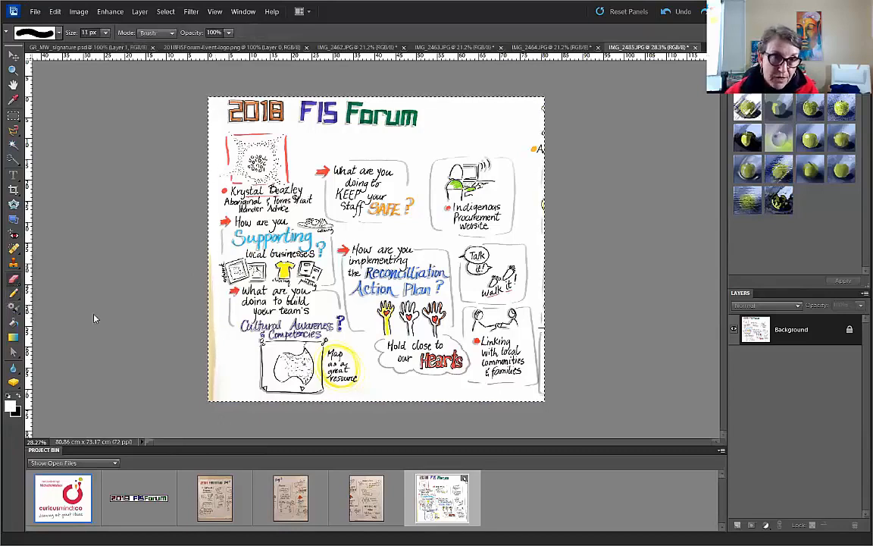
{"action": "left_click", "coordinate": [105, 33]}
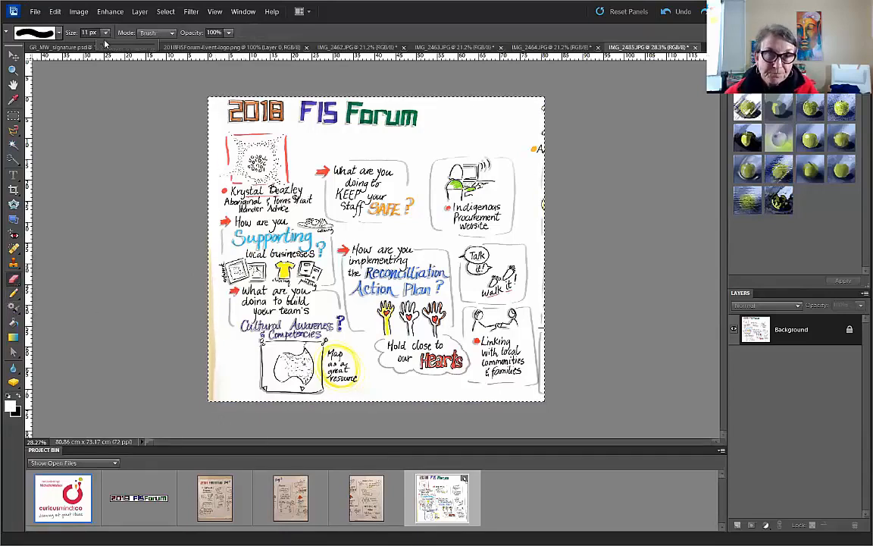
{"action": "left_click_drag", "start_coordinate": [106, 46], "coordinate": [111, 46]}
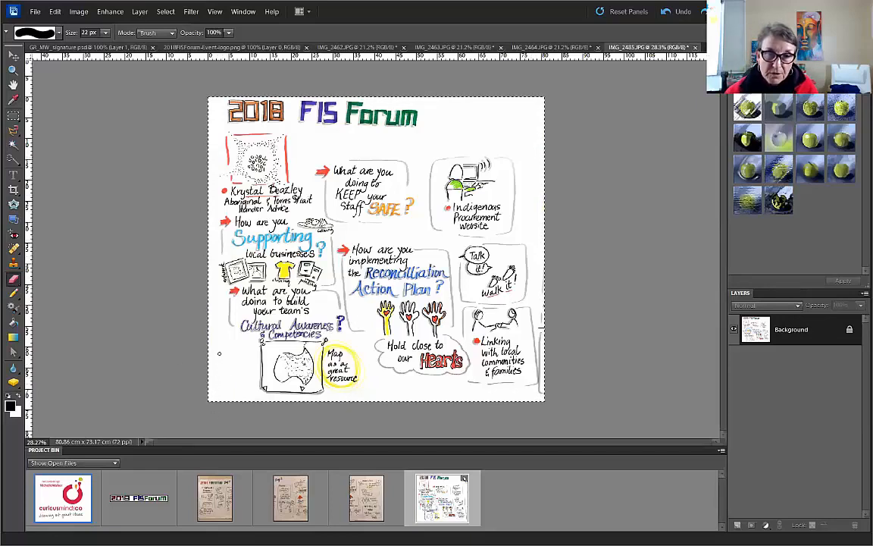
Erase the leftover lines of the neighbouring panels along the chart's right edge, beside the Linking with local communities panel.
{"action": "left_click", "coordinate": [12, 69]}
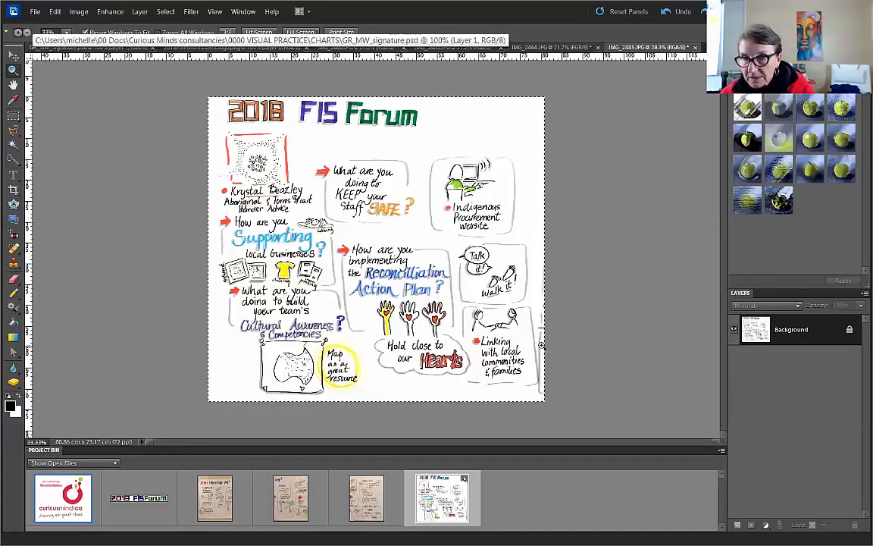
{"action": "left_click", "coordinate": [553, 342]}
{"action": "left_click", "coordinate": [510, 318]}
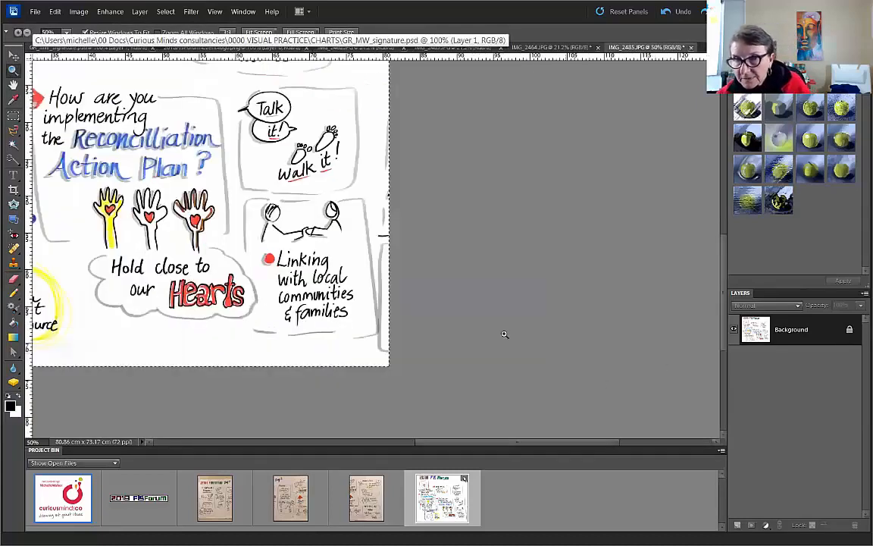
{"action": "left_click", "coordinate": [381, 298]}
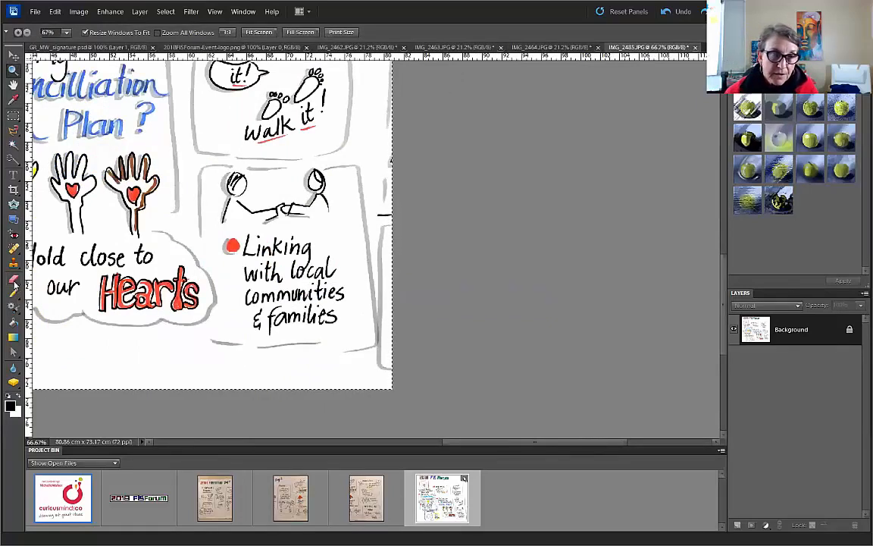
{"action": "left_click", "coordinate": [14, 294]}
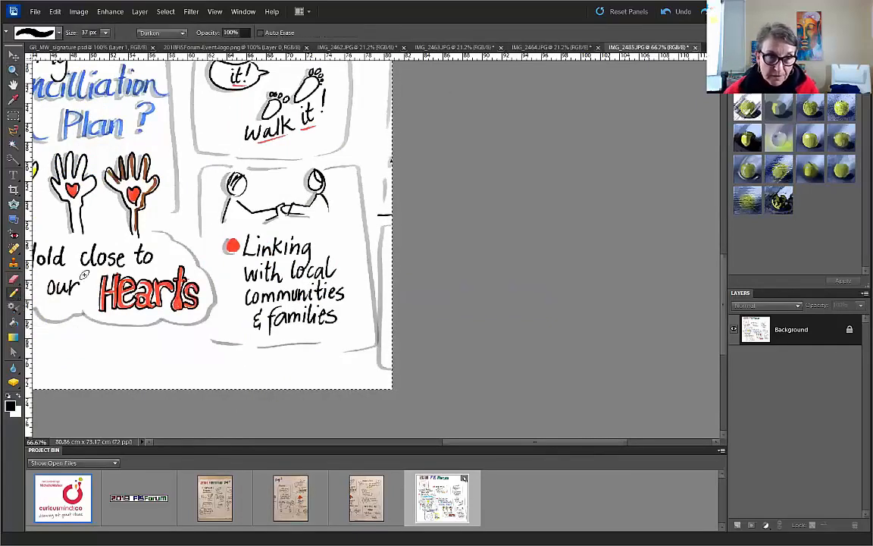
{"action": "left_click", "coordinate": [15, 279]}
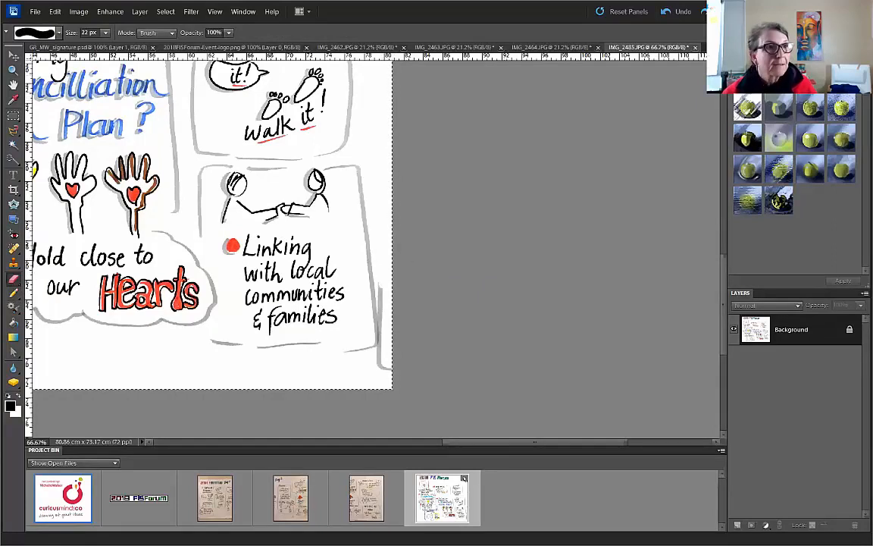
{"action": "key", "text": "ctrl+d"}
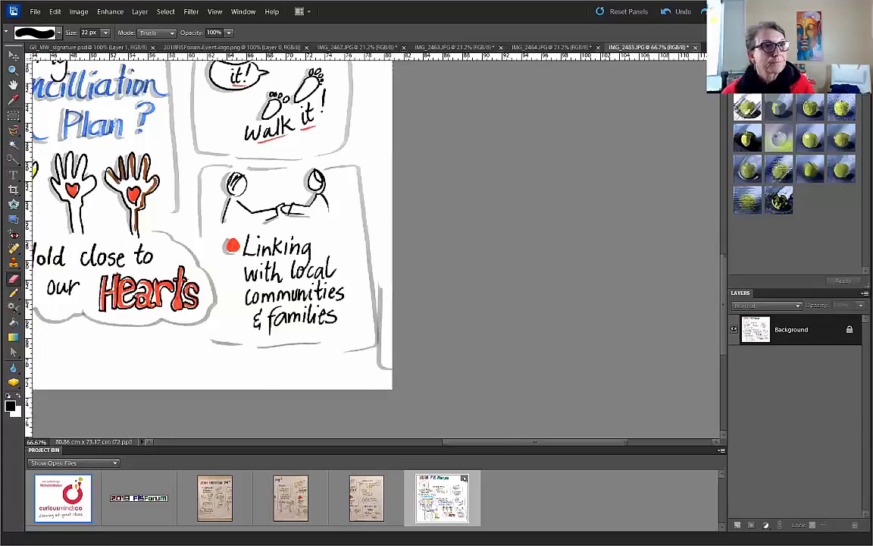
{"action": "key", "text": "ctrl+a"}
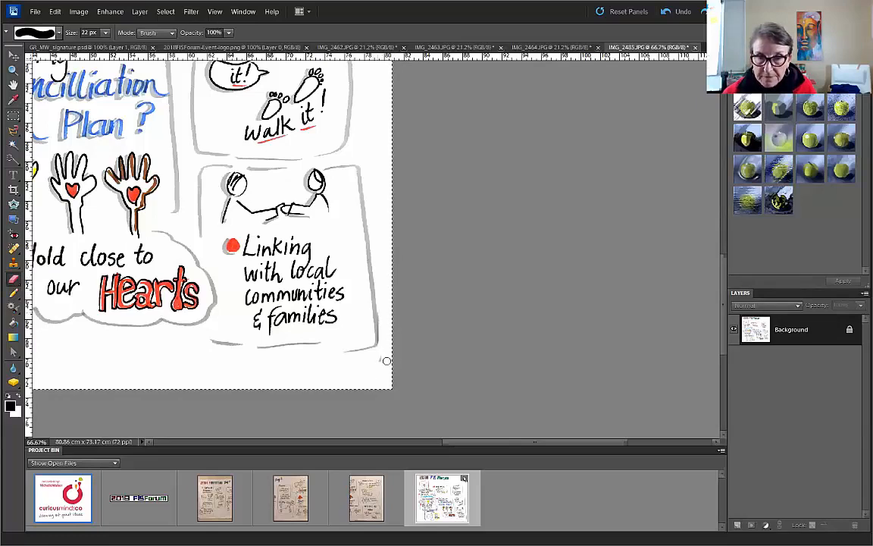
{"action": "key", "text": "z"}
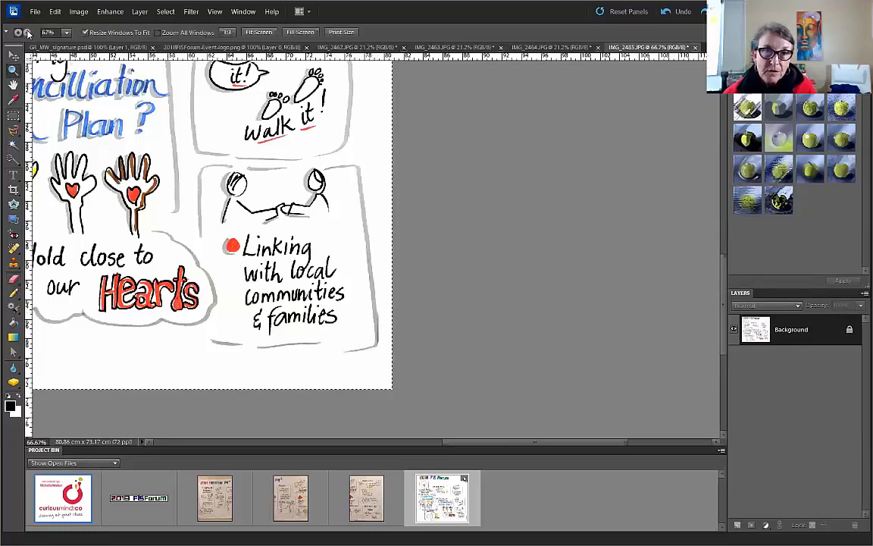
{"action": "left_click", "coordinate": [165, 125], "text": "alt"}
{"action": "left_click", "coordinate": [504, 258], "text": "alt"}
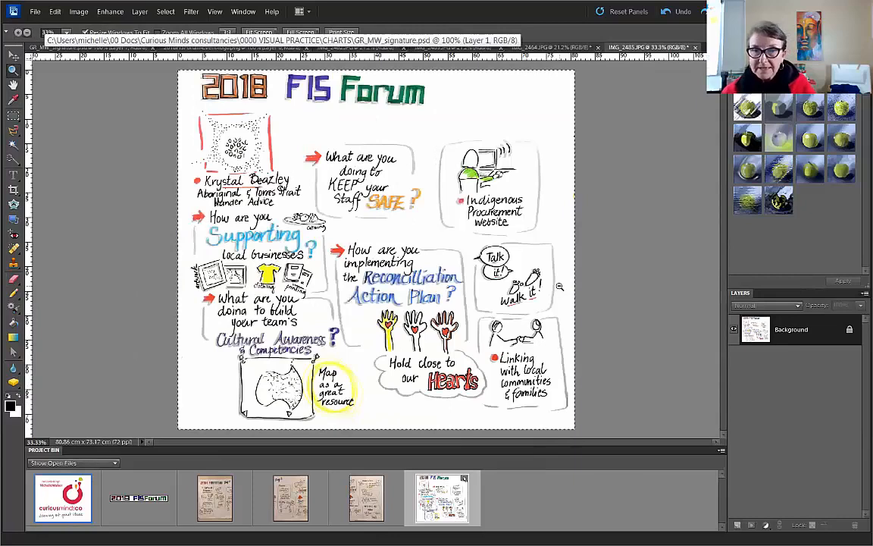
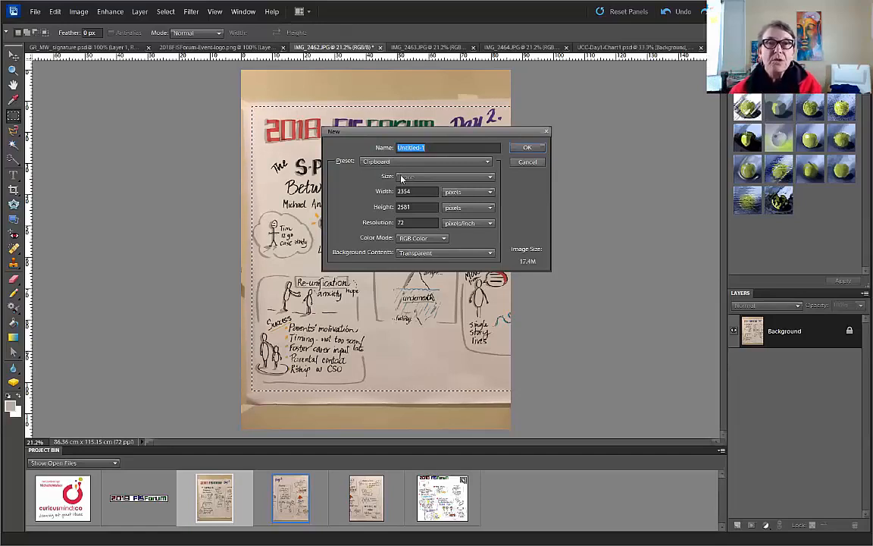
Create a new transparent document 4000 pixels wide, keeping the clipboard height and resolution.
{"action": "double_click", "coordinate": [422, 191]}
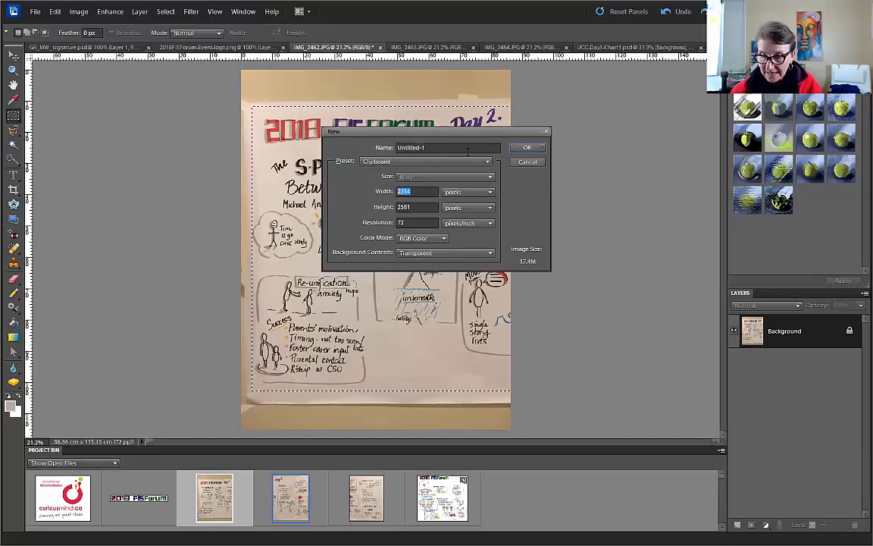
{"action": "type", "text": "4000"}
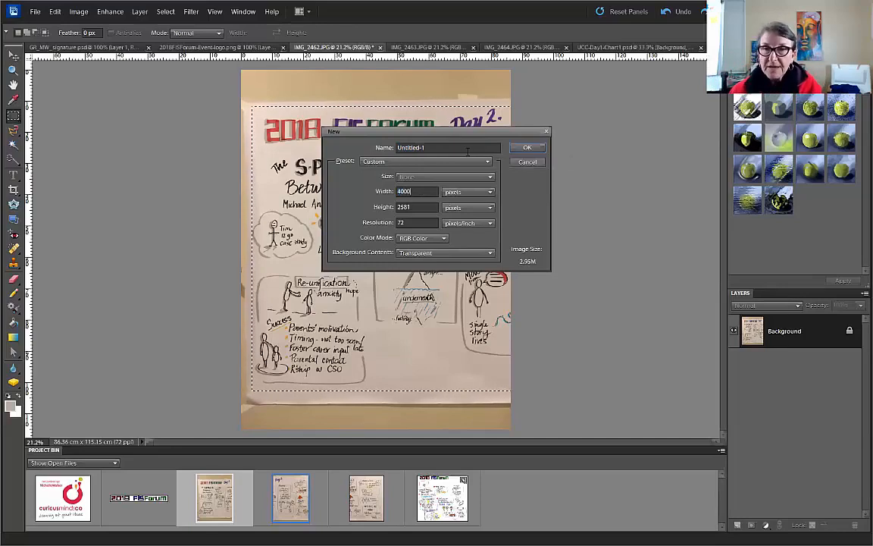
{"action": "left_click", "coordinate": [527, 147]}
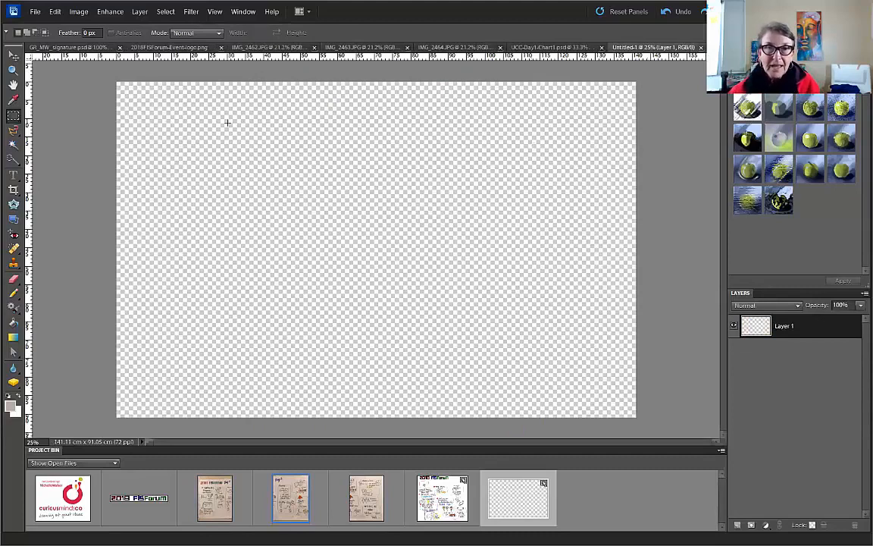
Paste the copied Day 2 chart section into the new document and move it against the canvas's left edge.
{"action": "right_click", "coordinate": [200, 124]}
{"action": "right_click", "coordinate": [362, 121]}
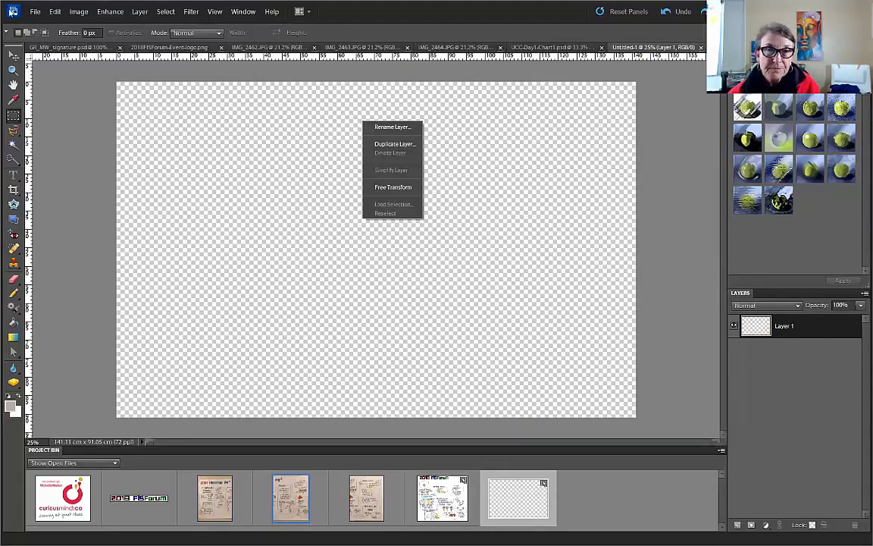
{"action": "left_click", "coordinate": [51, 11]}
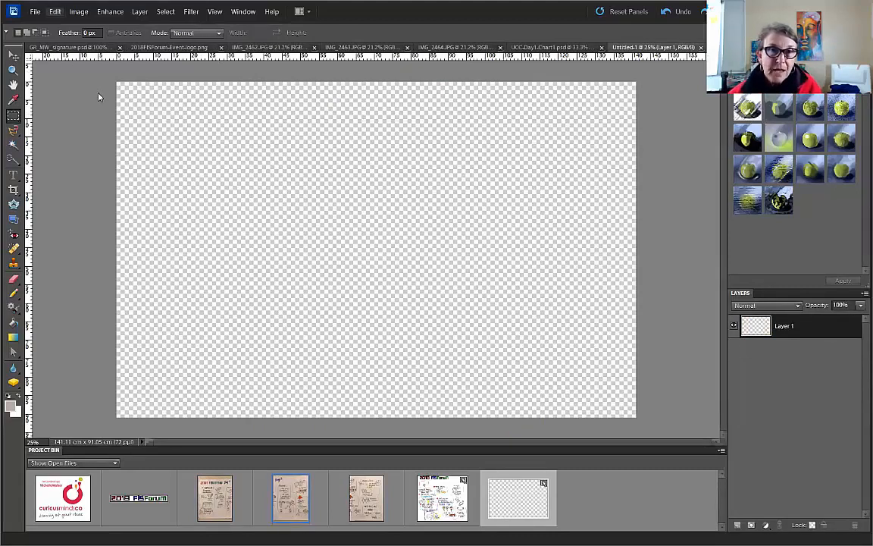
{"action": "key", "text": "ctrl+v"}
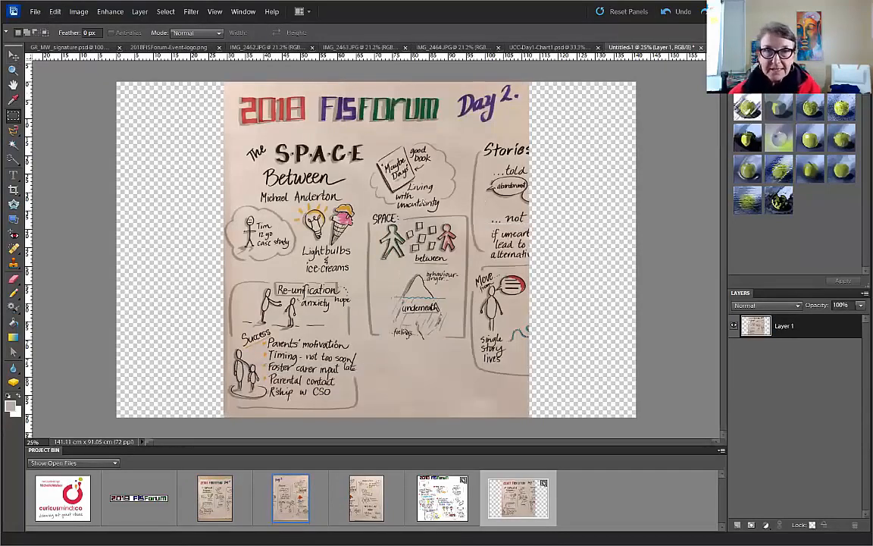
{"action": "key", "text": "v"}
{"action": "left_click_drag", "start_coordinate": [453, 203], "coordinate": [383, 202]}
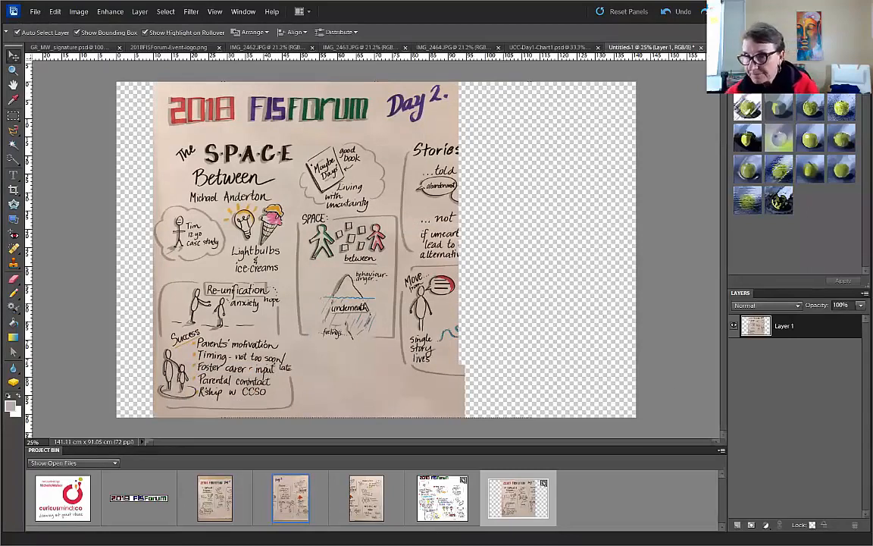
Whiten the Day 2 chart on Layer 1 with Levels, sampling its blank paper near the title as the white point.
{"action": "left_click", "coordinate": [757, 375]}
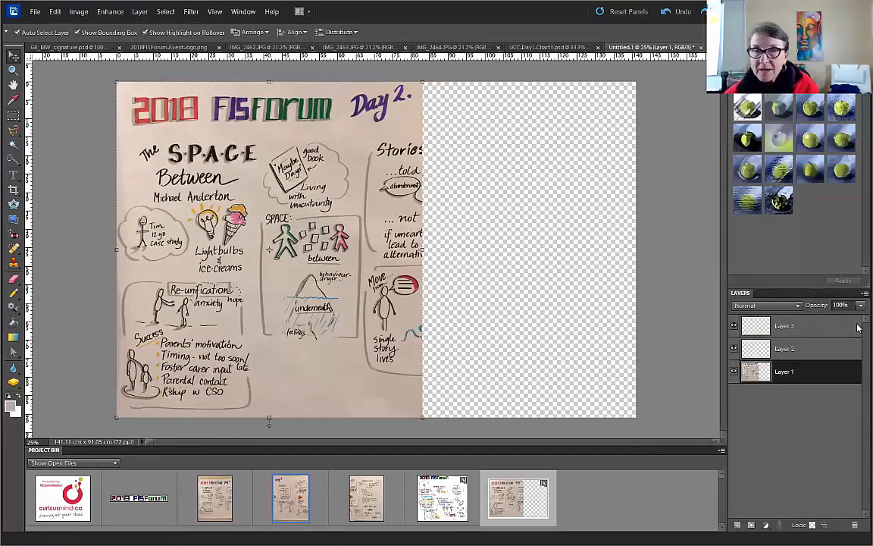
{"action": "left_click", "coordinate": [78, 12]}
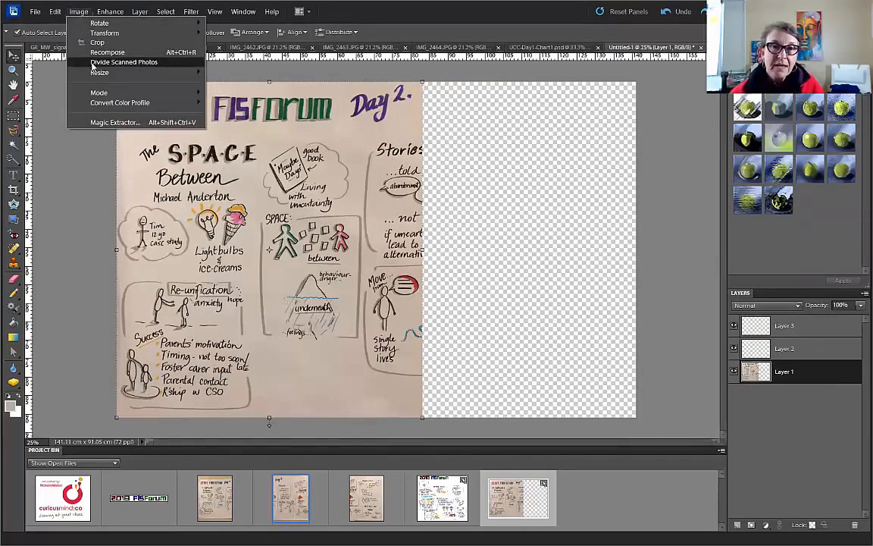
{"action": "mouse_move", "coordinate": [103, 12]}
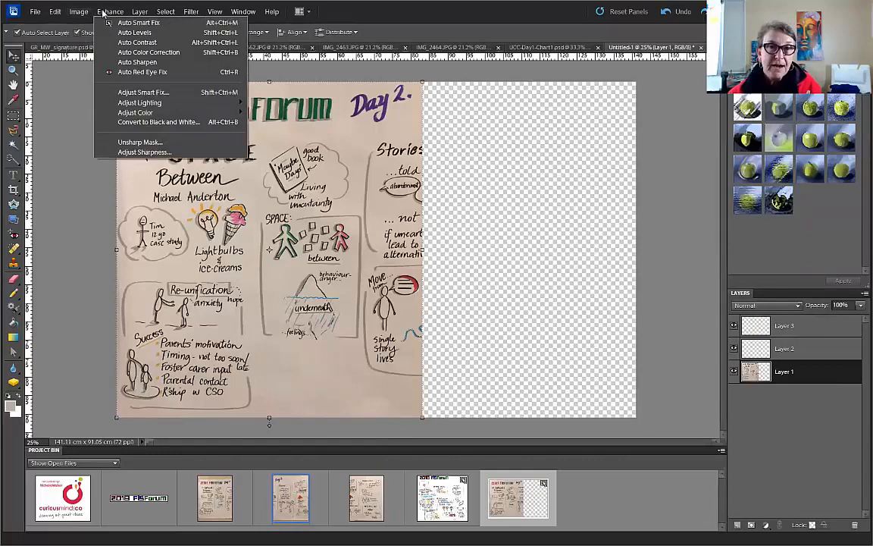
{"action": "mouse_move", "coordinate": [129, 102]}
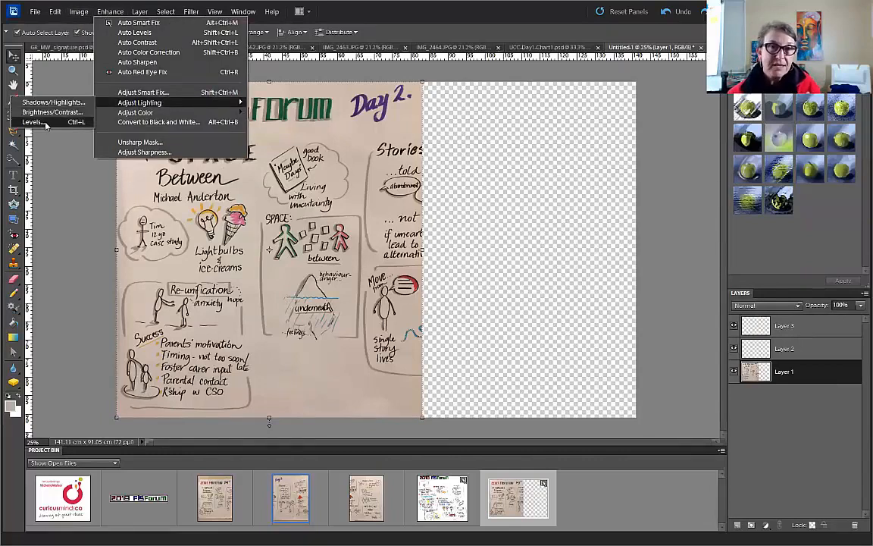
{"action": "left_click", "coordinate": [32, 122]}
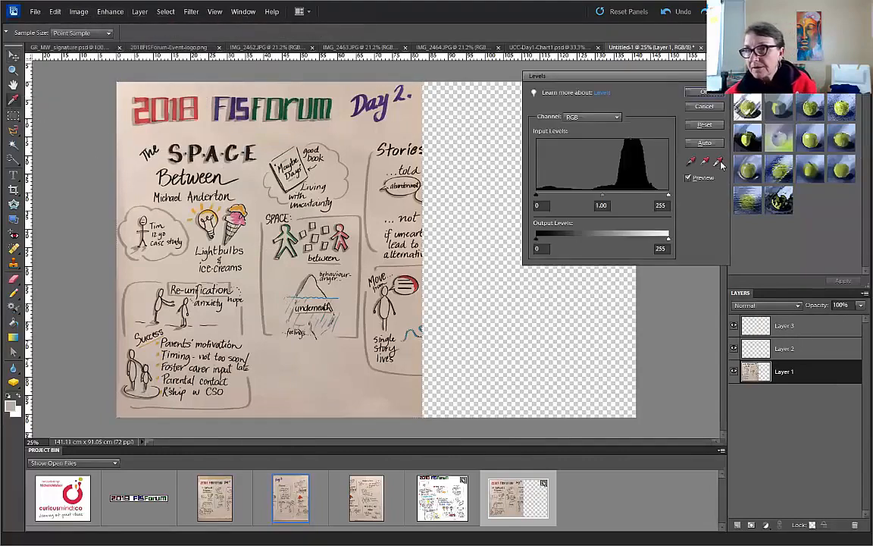
{"action": "left_click", "coordinate": [718, 161]}
{"action": "left_click", "coordinate": [355, 130]}
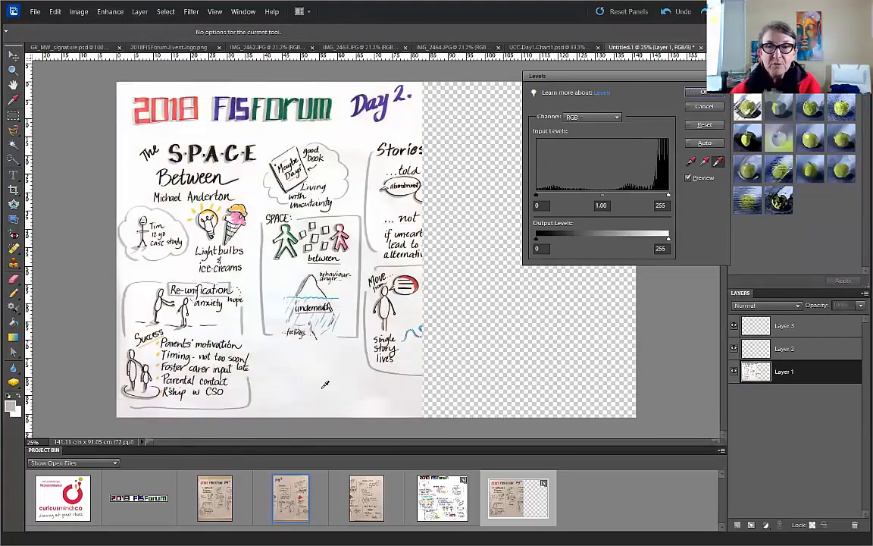
{"action": "left_click", "coordinate": [125, 405]}
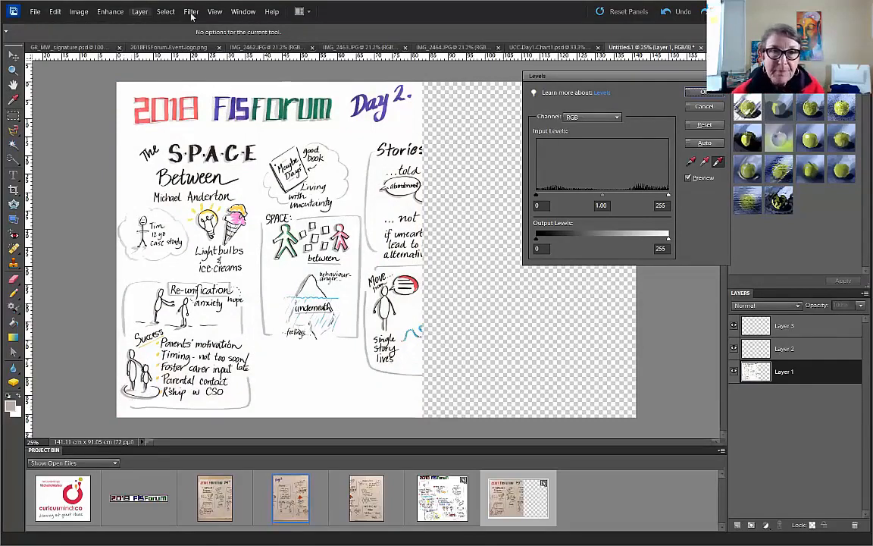
{"action": "left_click", "coordinate": [705, 125]}
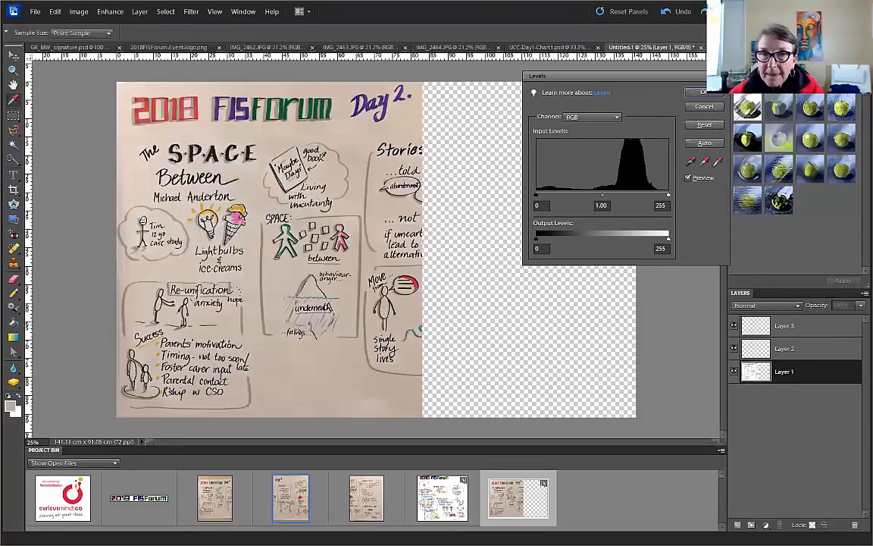
{"action": "left_click", "coordinate": [718, 160]}
{"action": "left_click", "coordinate": [371, 104]}
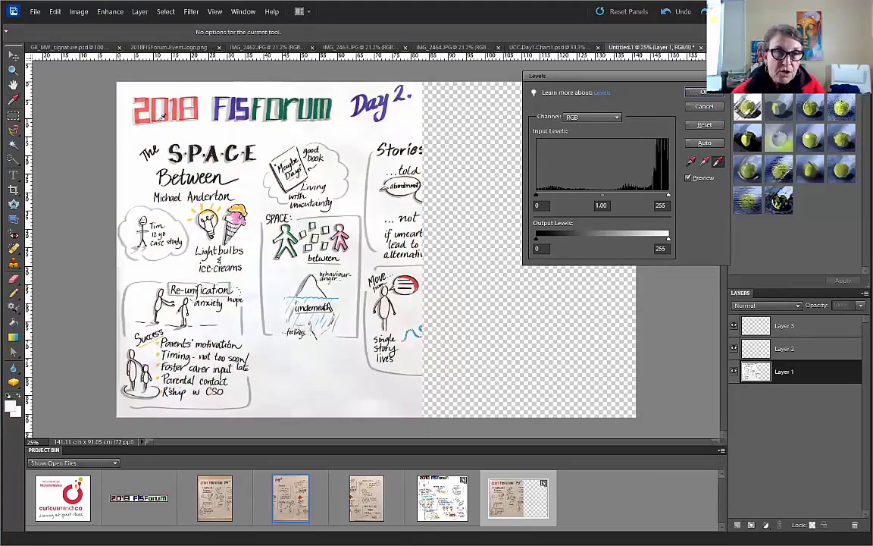
{"action": "left_click", "coordinate": [703, 92]}
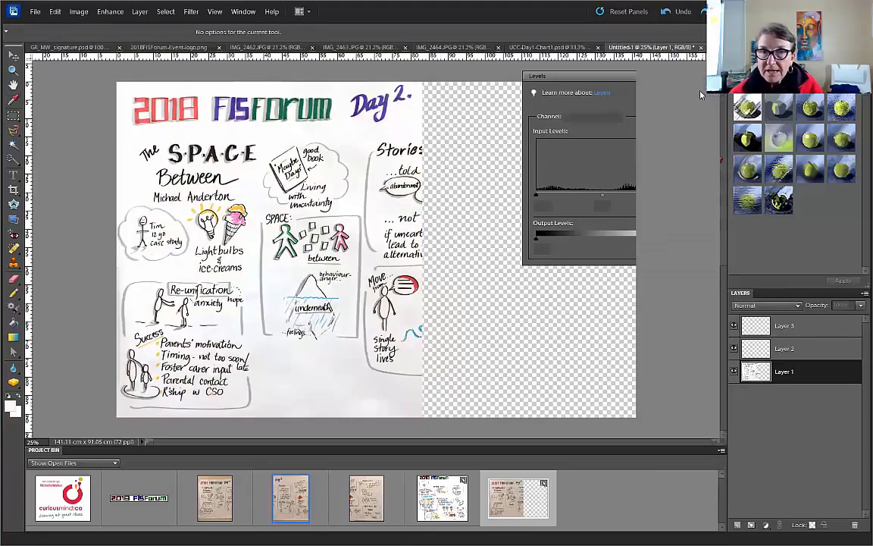
Select the blank paper across the lower part of the chart with the Quick Selection tool.
{"action": "left_click", "coordinate": [13, 116]}
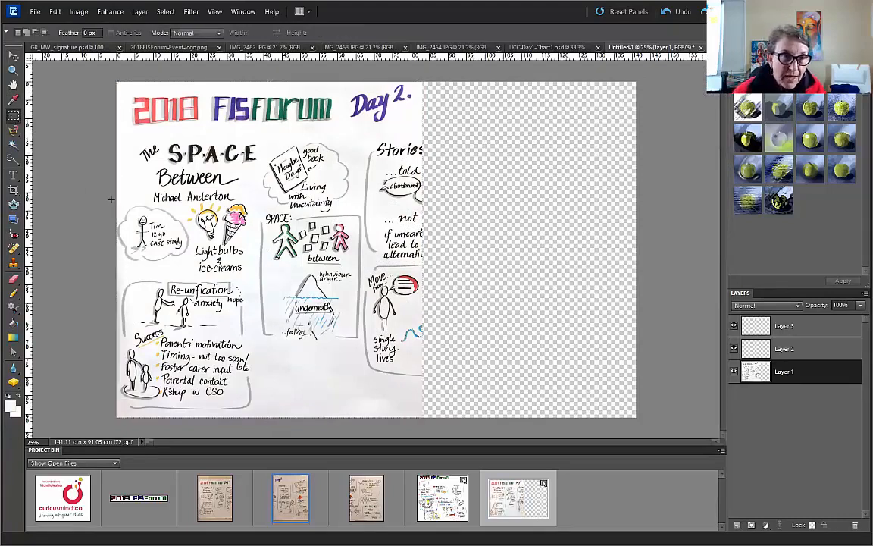
{"action": "left_click", "coordinate": [13, 159]}
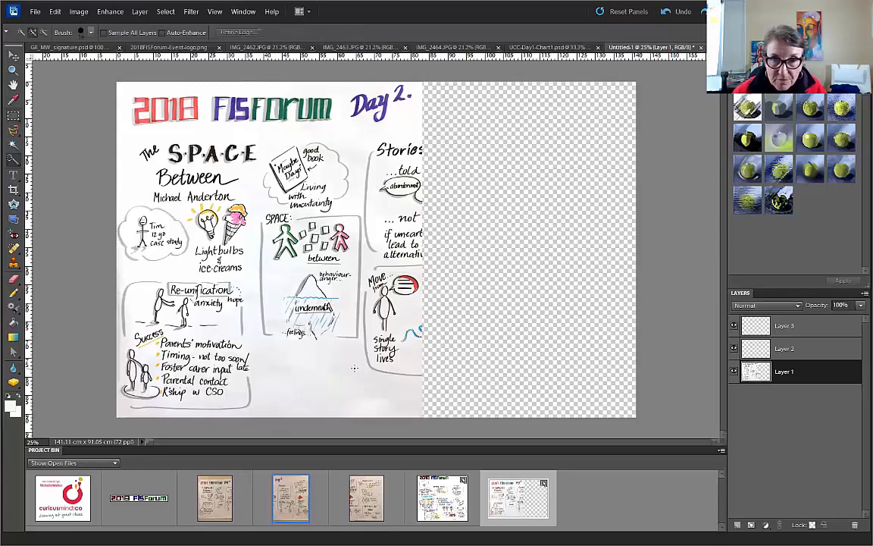
{"action": "left_click", "coordinate": [334, 366]}
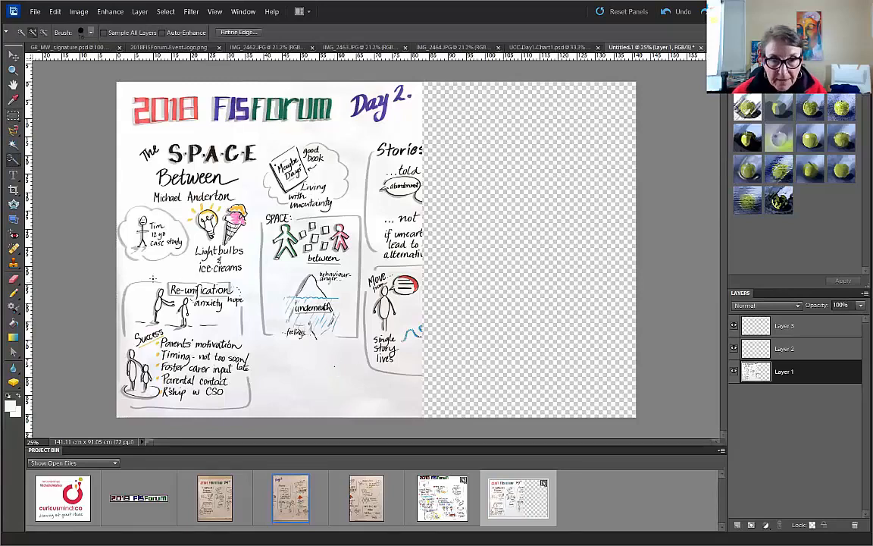
{"action": "left_click_drag", "start_coordinate": [334, 366], "coordinate": [256, 334]}
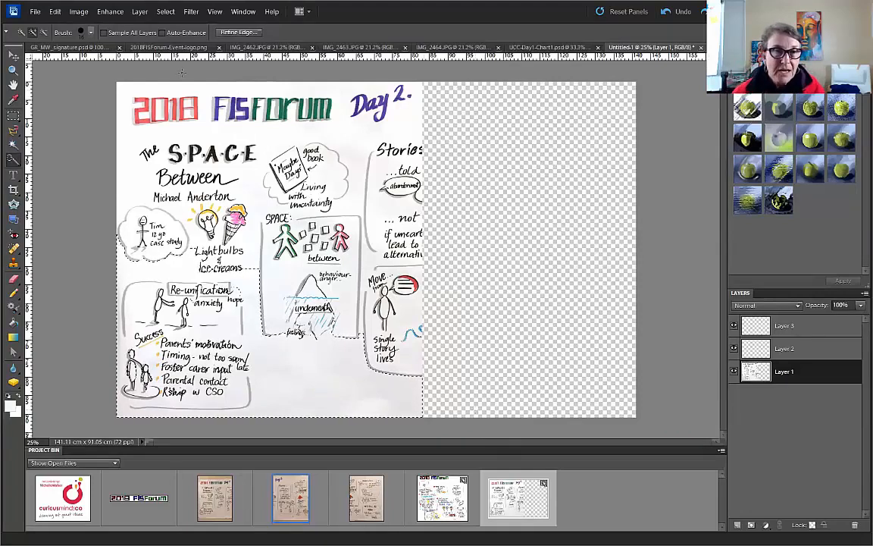
Try to whiten the selected lower background with the Levels white point, sampling different spots of the paper.
{"action": "left_click", "coordinate": [113, 12]}
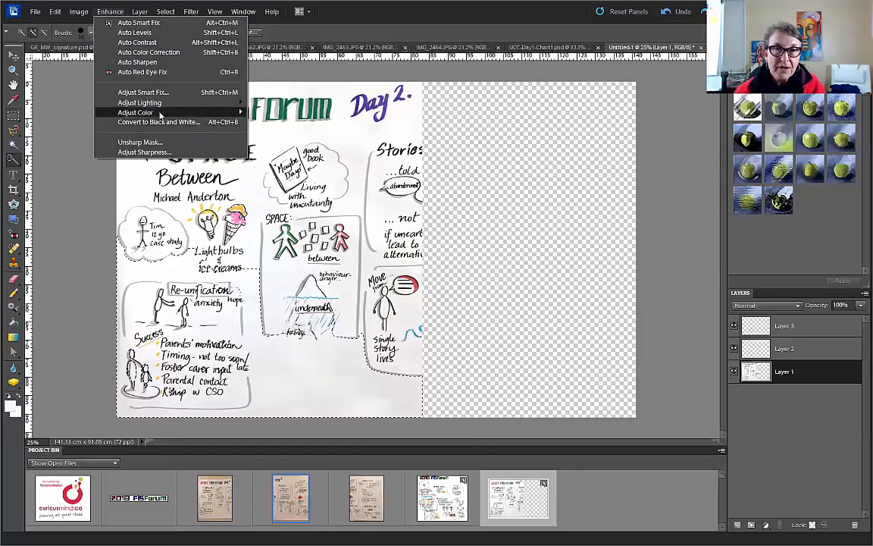
{"action": "mouse_move", "coordinate": [156, 107]}
{"action": "left_click", "coordinate": [34, 121]}
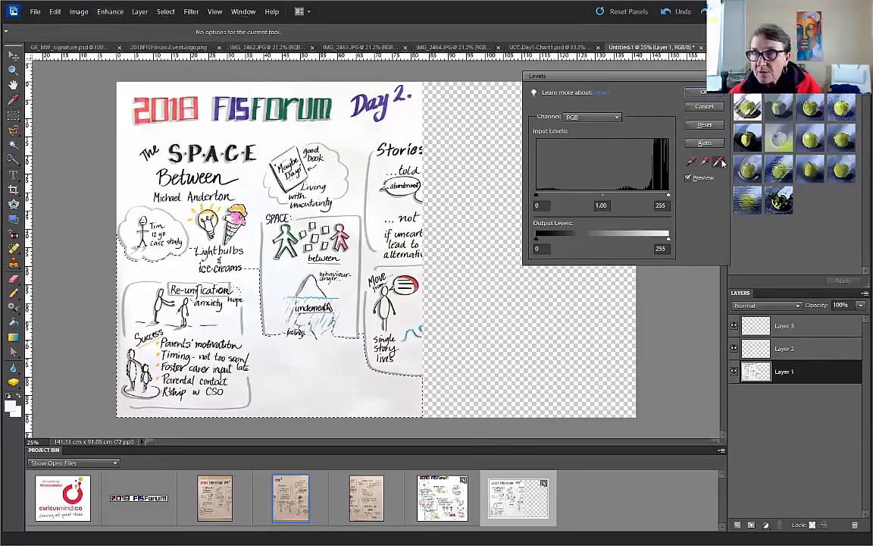
{"action": "left_click", "coordinate": [717, 164]}
{"action": "left_click", "coordinate": [317, 391]}
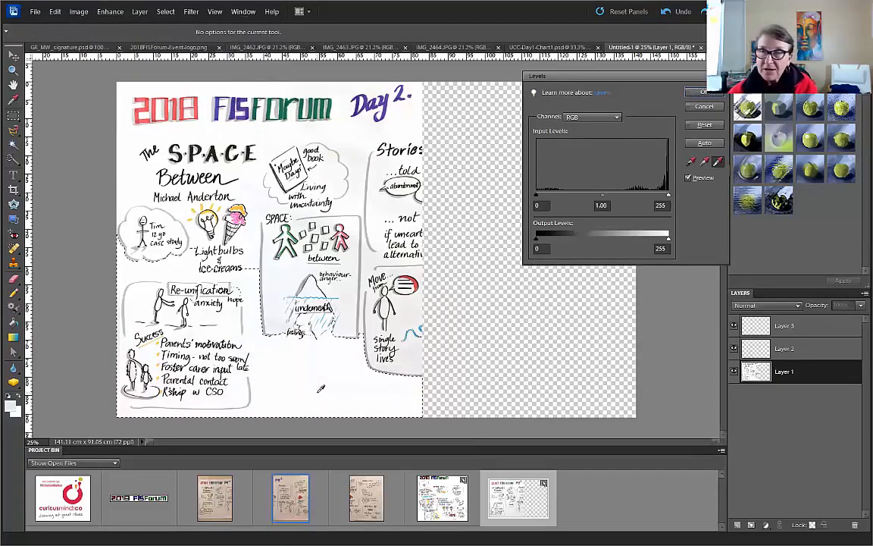
{"action": "left_click", "coordinate": [719, 125]}
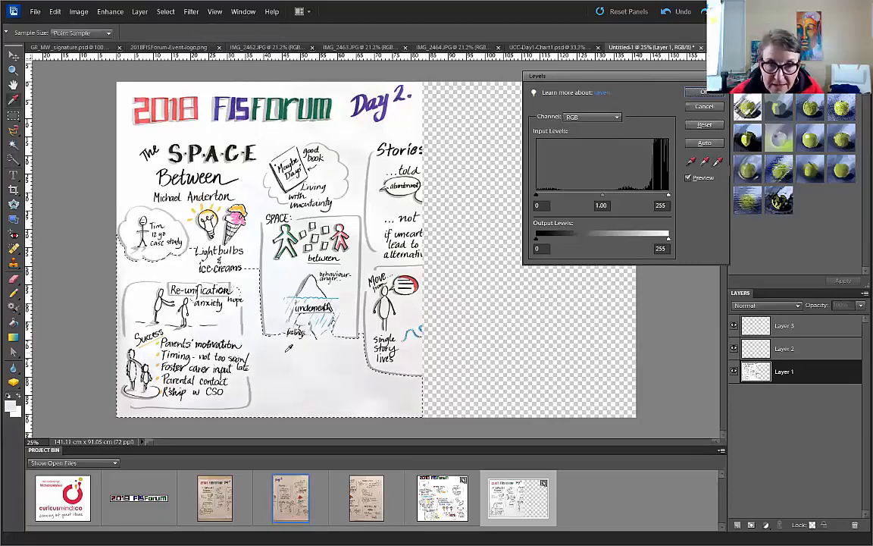
{"action": "left_click", "coordinate": [718, 161]}
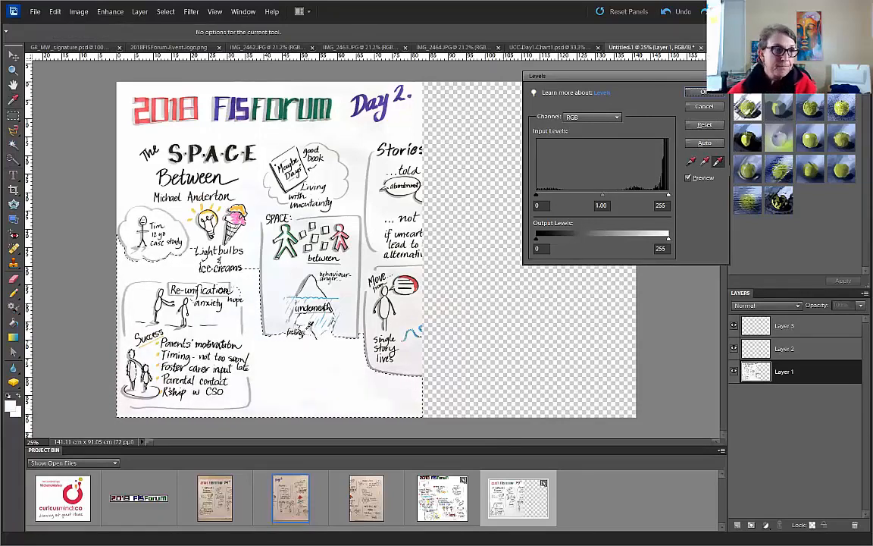
{"action": "left_click", "coordinate": [714, 126]}
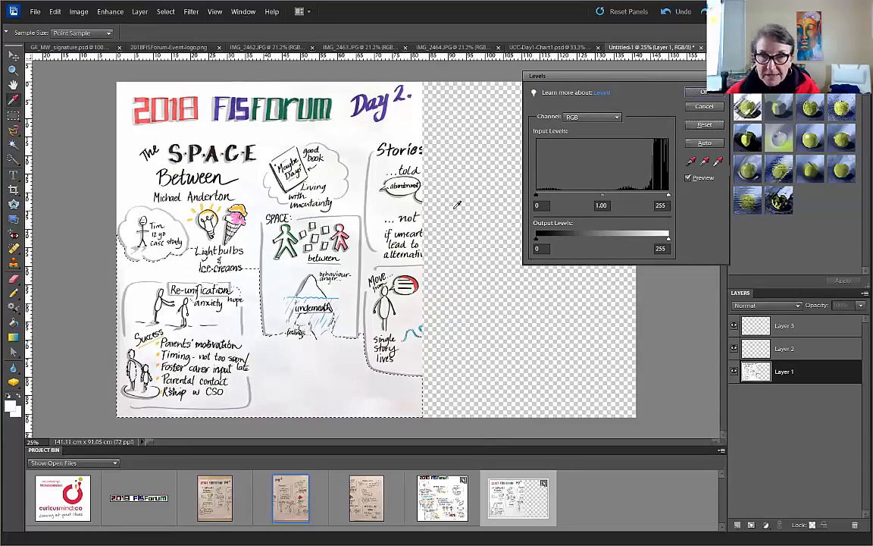
{"action": "left_click", "coordinate": [715, 107]}
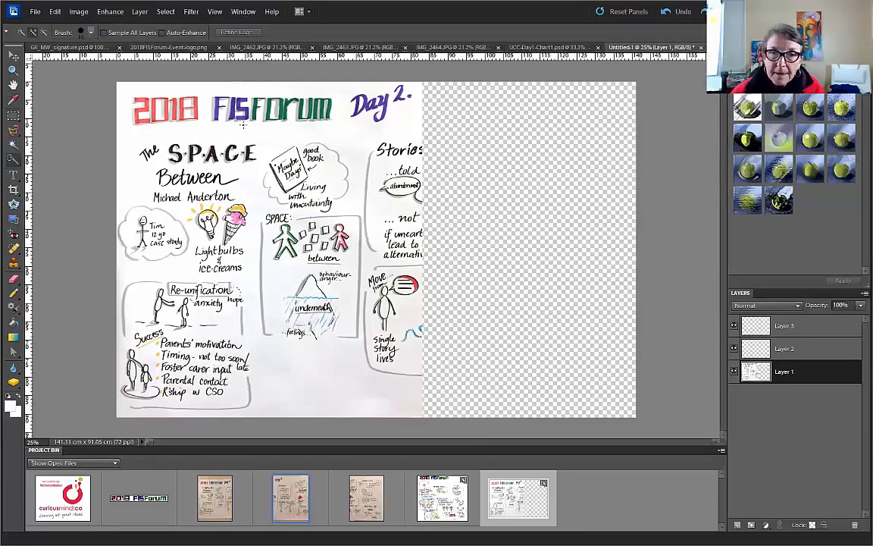
Whiten the whole Layer 1 chart further with Levels, sampling the remaining greyish paper, including its lower corner, as the white point.
{"action": "left_click", "coordinate": [111, 11]}
{"action": "mouse_move", "coordinate": [140, 102]}
{"action": "left_click", "coordinate": [30, 114]}
{"action": "left_click", "coordinate": [718, 161]}
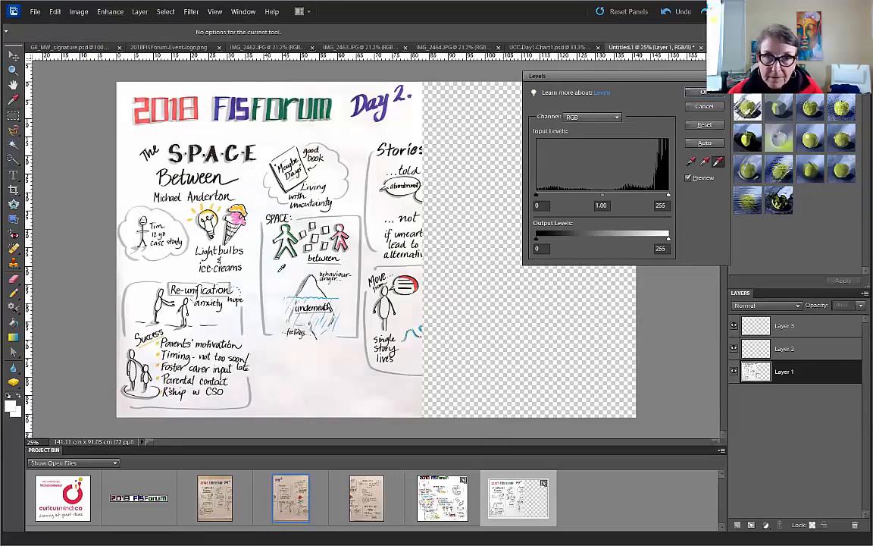
{"action": "left_click", "coordinate": [326, 135]}
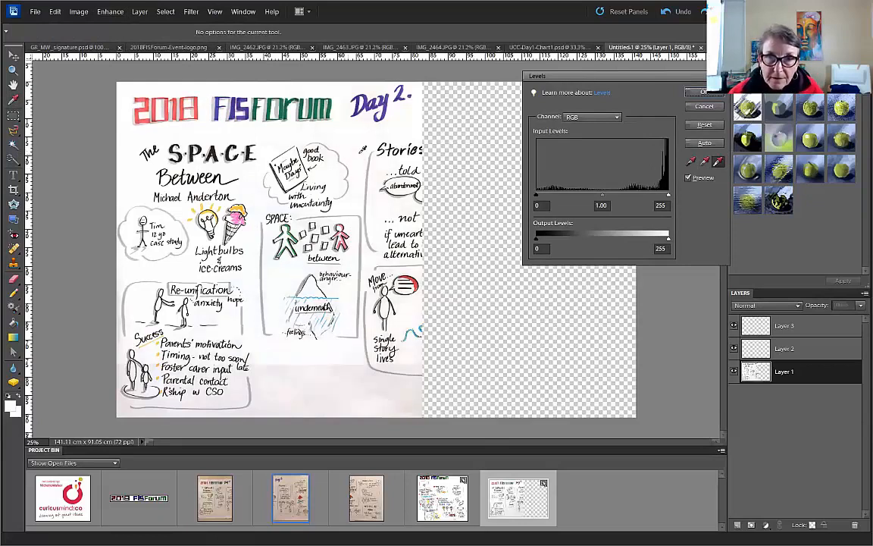
{"action": "left_click", "coordinate": [405, 388]}
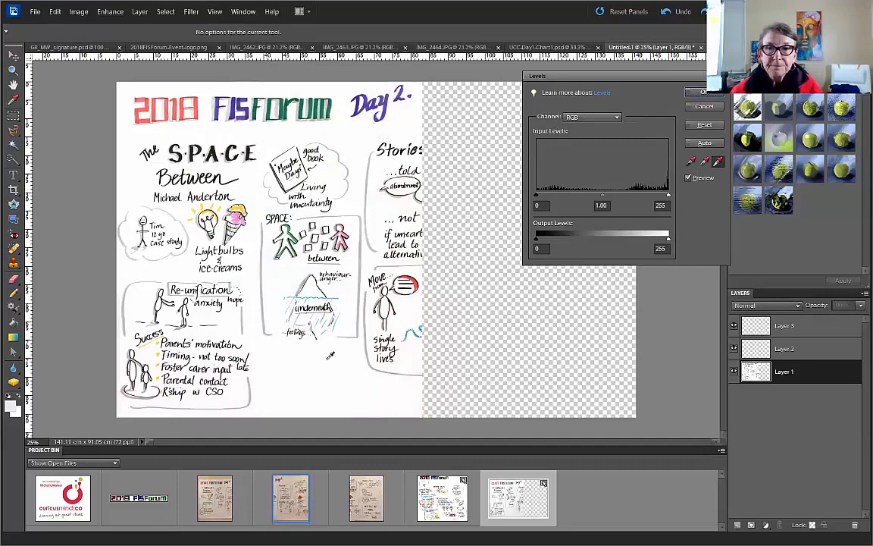
{"action": "left_click", "coordinate": [698, 92]}
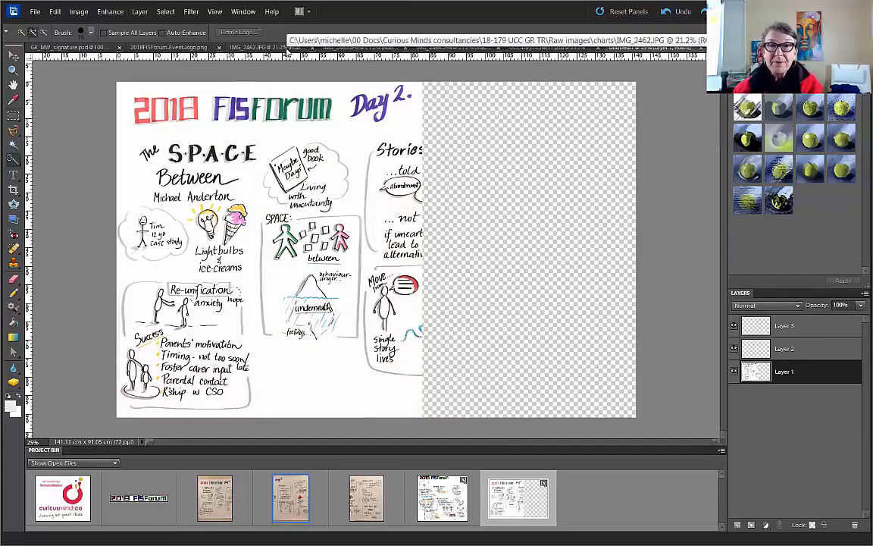
Copy the chart area of IMG_2463.JPG, leaving out the outer strips, and paste it onto Layer 2 of the wide document.
{"action": "left_click", "coordinate": [382, 48]}
{"action": "left_click", "coordinate": [12, 117]}
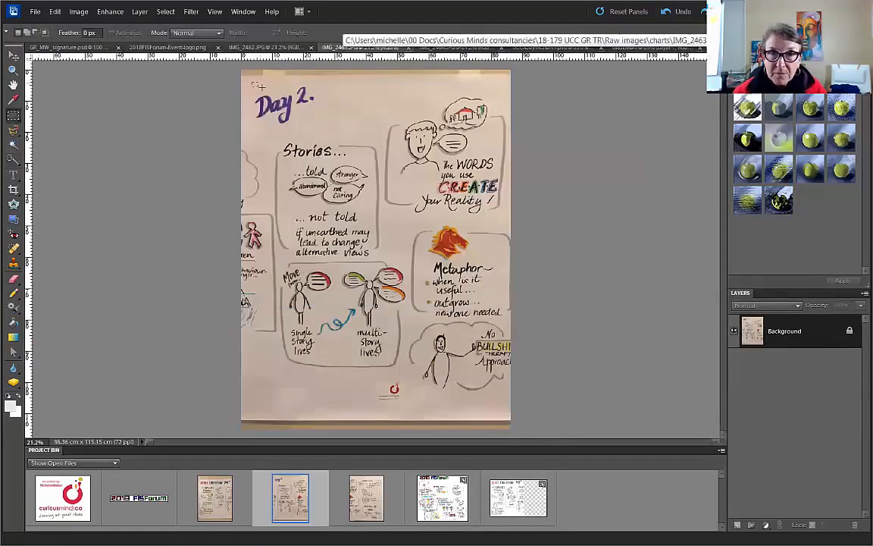
{"action": "left_click_drag", "start_coordinate": [253, 82], "coordinate": [541, 405]}
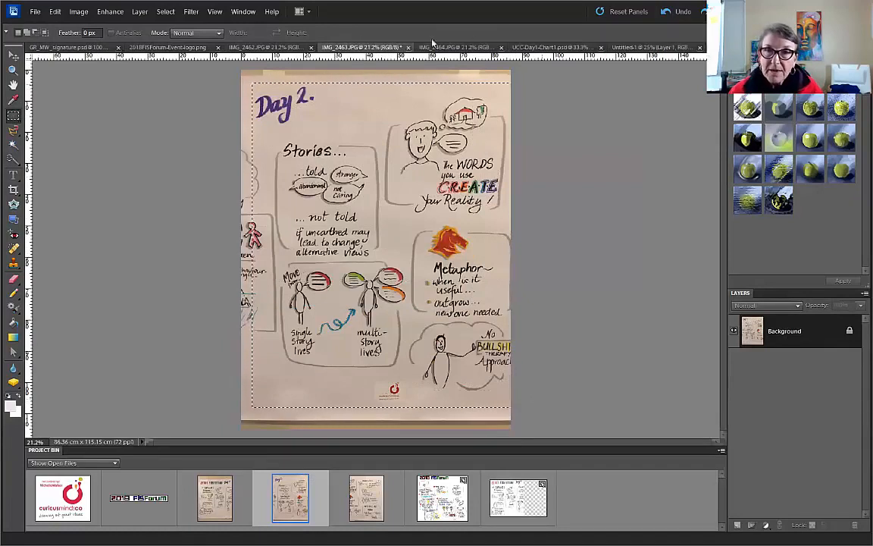
{"action": "left_click", "coordinate": [649, 47]}
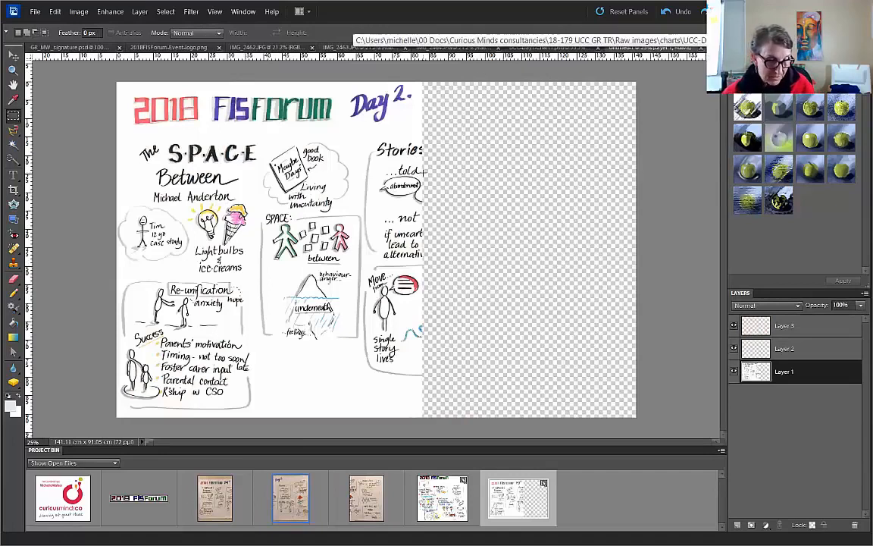
{"action": "left_click", "coordinate": [787, 349]}
{"action": "key", "text": "ctrl+v"}
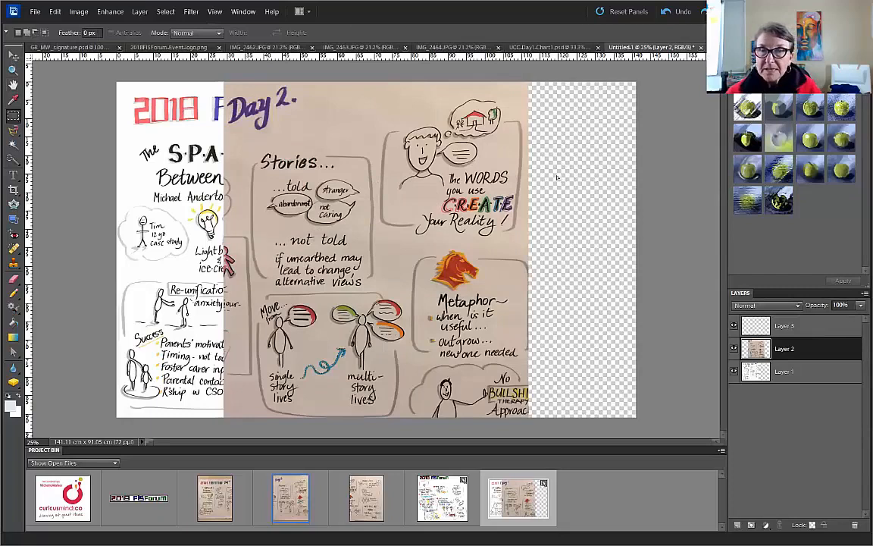
Scale the Layer 2 chart proportionally to 86.7% and align its "Day 2" heading and overlapping drawings with the Layer 1 section.
{"action": "left_click_drag", "start_coordinate": [372, 178], "coordinate": [407, 137]}
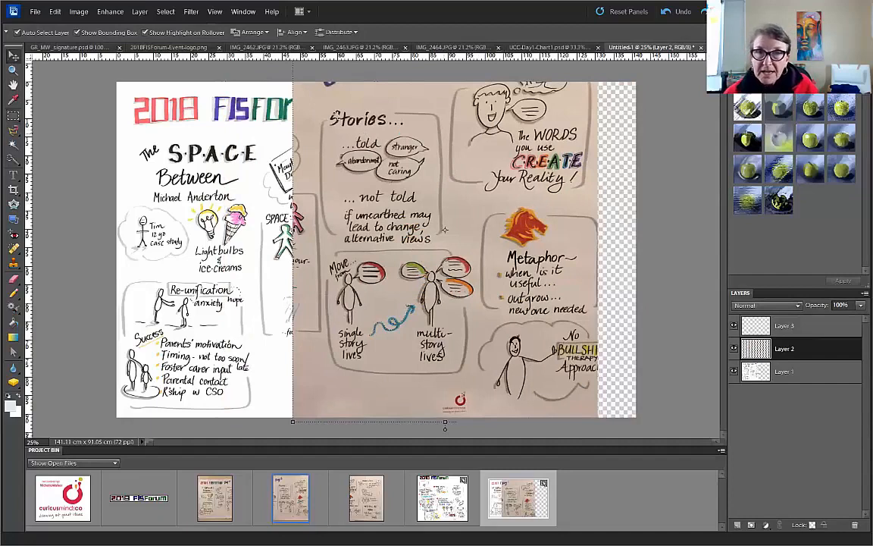
{"action": "left_click_drag", "start_coordinate": [354, 129], "coordinate": [360, 135]}
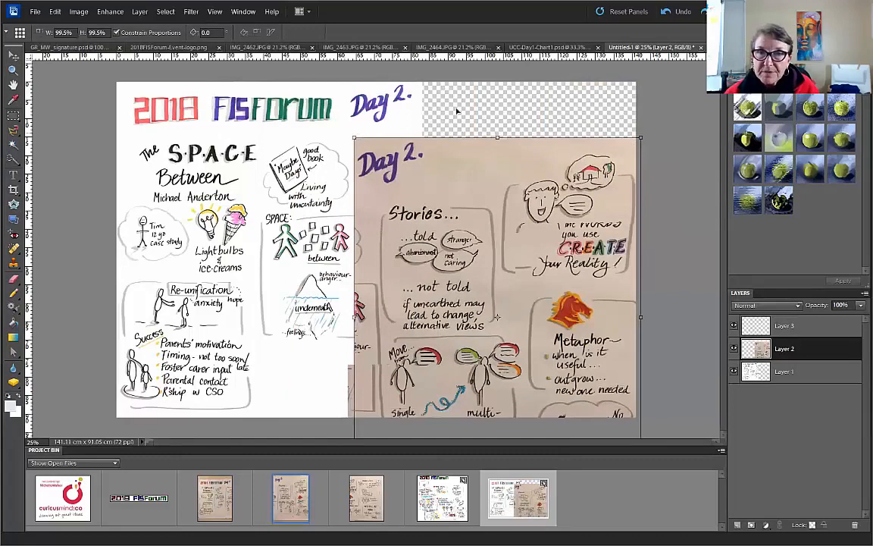
{"action": "left_click_drag", "start_coordinate": [479, 161], "coordinate": [463, 106]}
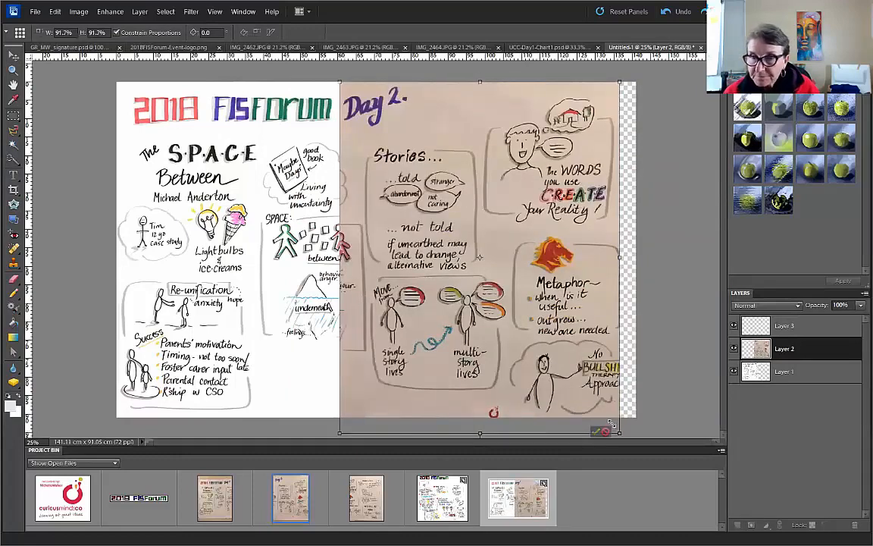
{"action": "left_click_drag", "start_coordinate": [610, 421], "coordinate": [610, 421]}
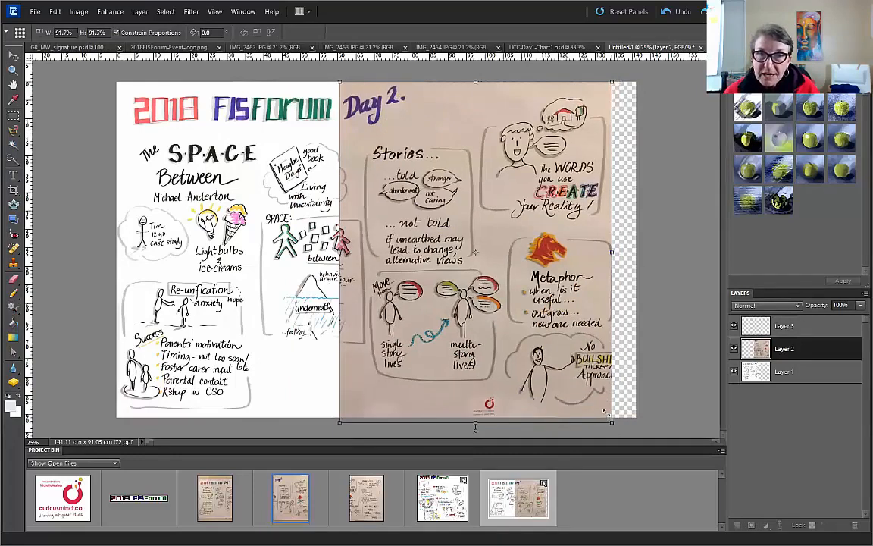
{"action": "left_click_drag", "start_coordinate": [607, 412], "coordinate": [605, 413]}
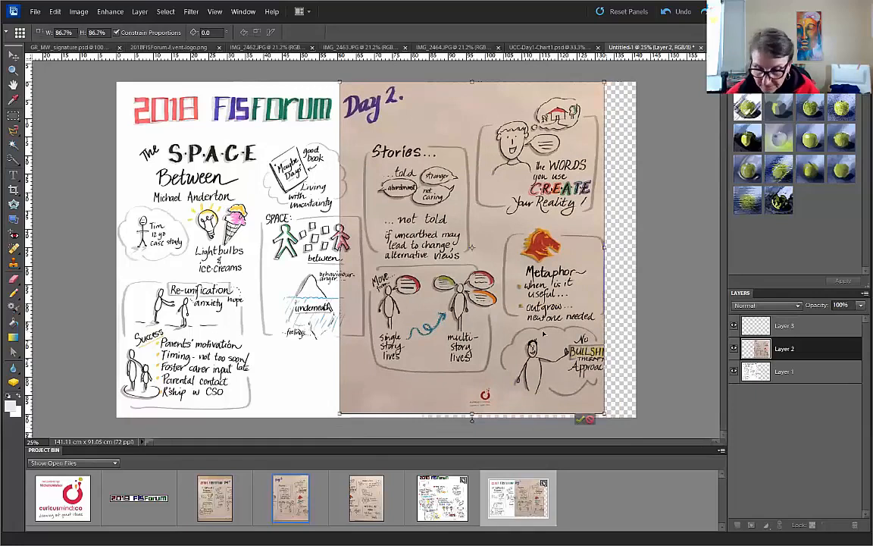
{"action": "key", "text": "Left"}
{"action": "key", "text": "Left"}
{"action": "key", "text": "Left"}
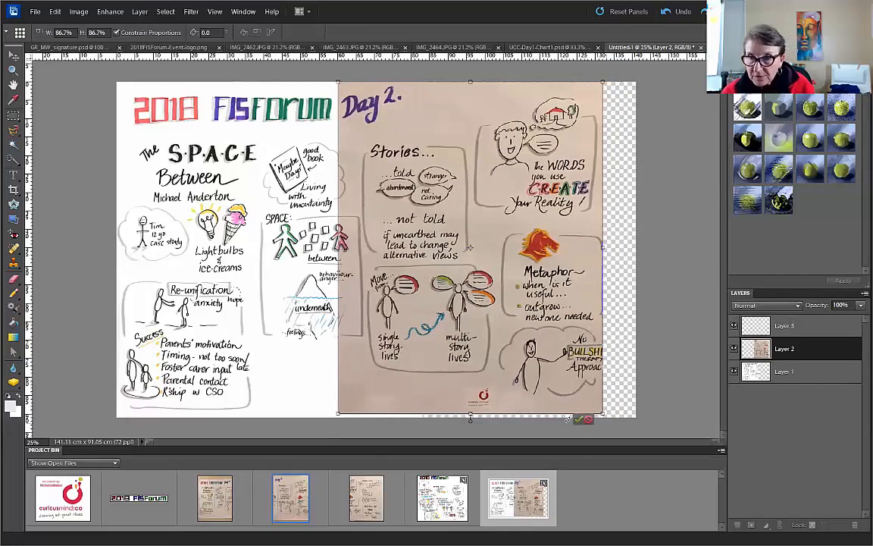
{"action": "key", "text": "Return"}
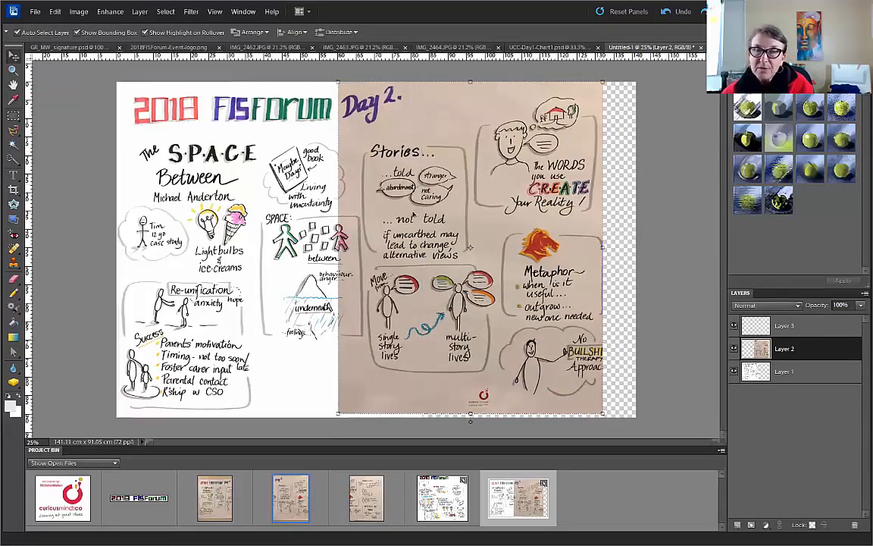
Whiten the Layer 2 chart with Levels, sampling several spots of the greyish paper as the white point.
{"action": "left_click", "coordinate": [110, 12]}
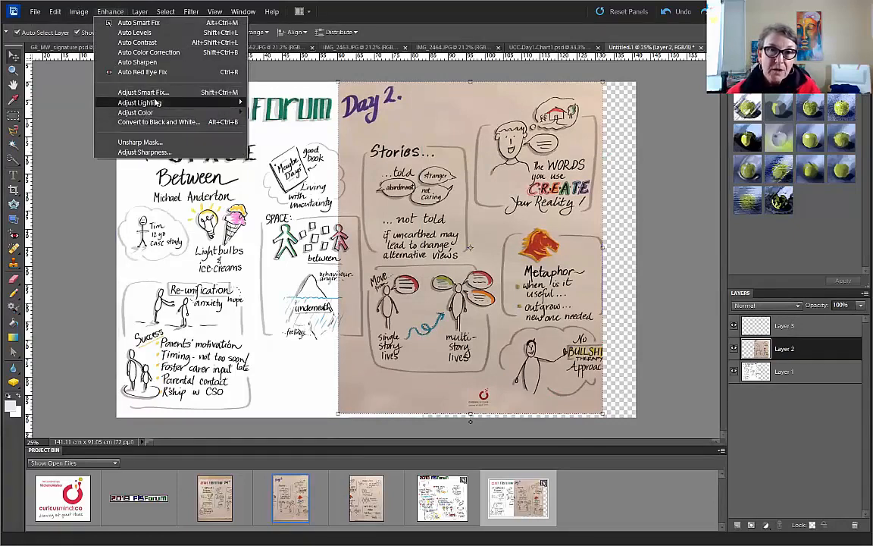
{"action": "mouse_move", "coordinate": [118, 103]}
{"action": "left_click", "coordinate": [35, 121]}
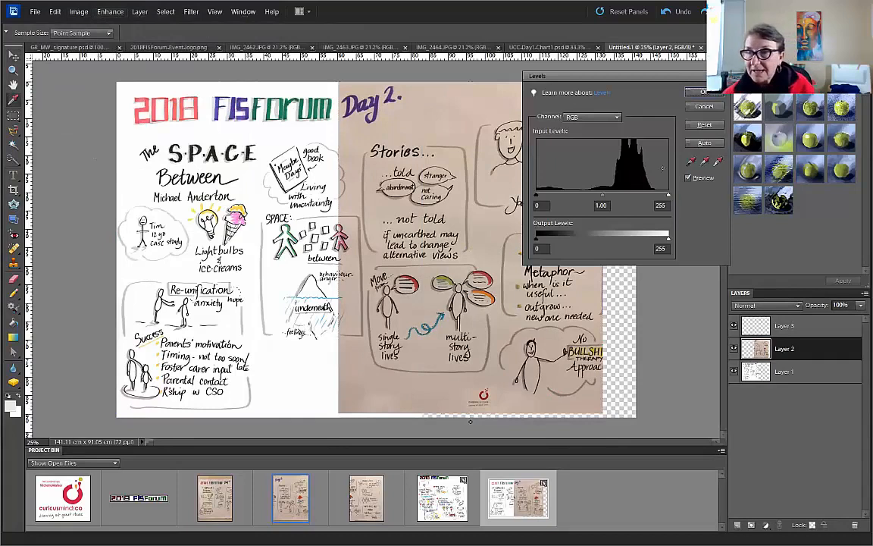
{"action": "left_click", "coordinate": [432, 103]}
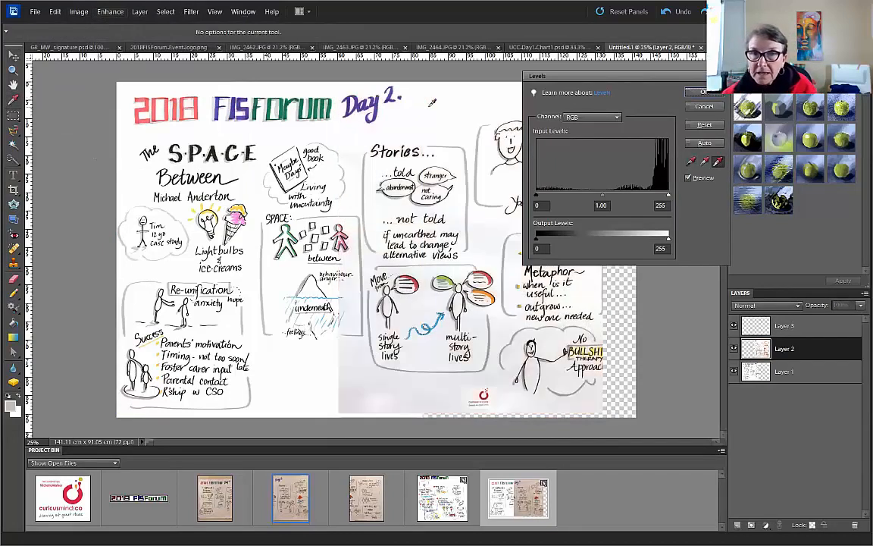
{"action": "left_click", "coordinate": [389, 314]}
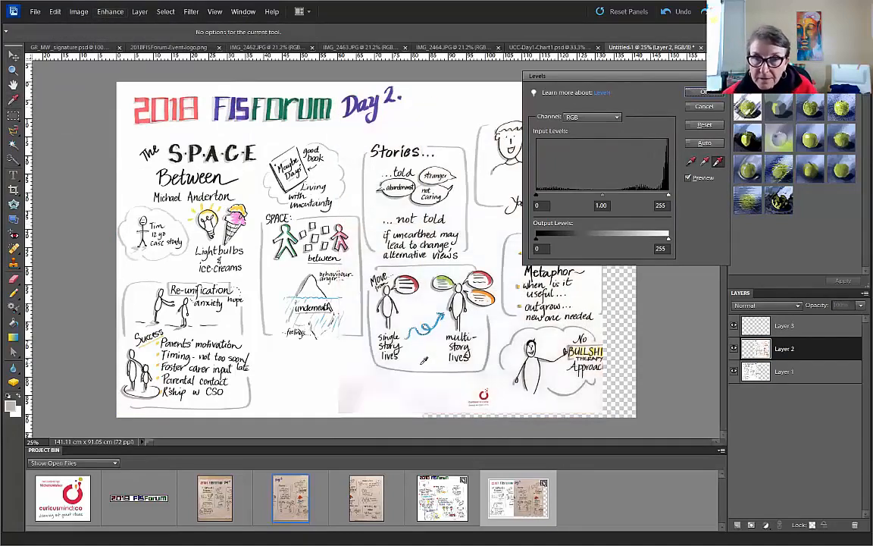
{"action": "left_click", "coordinate": [321, 351]}
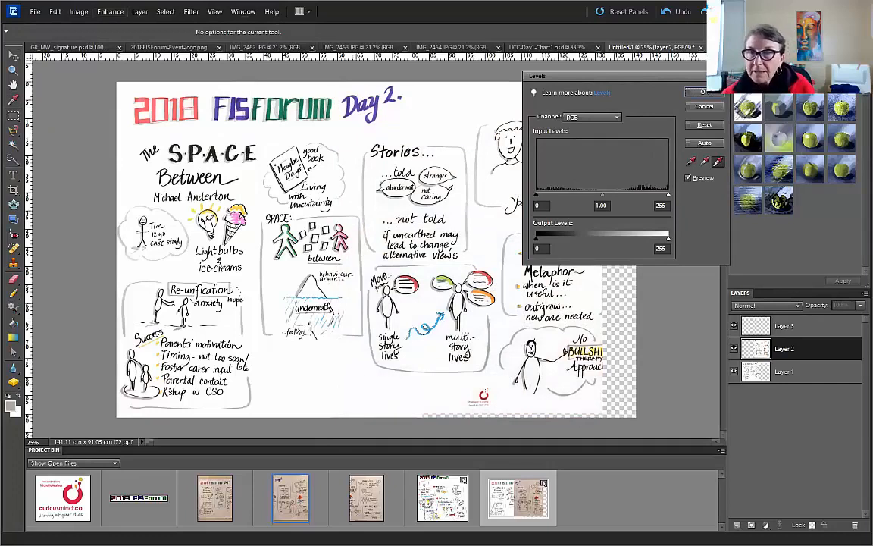
{"action": "left_click", "coordinate": [705, 92]}
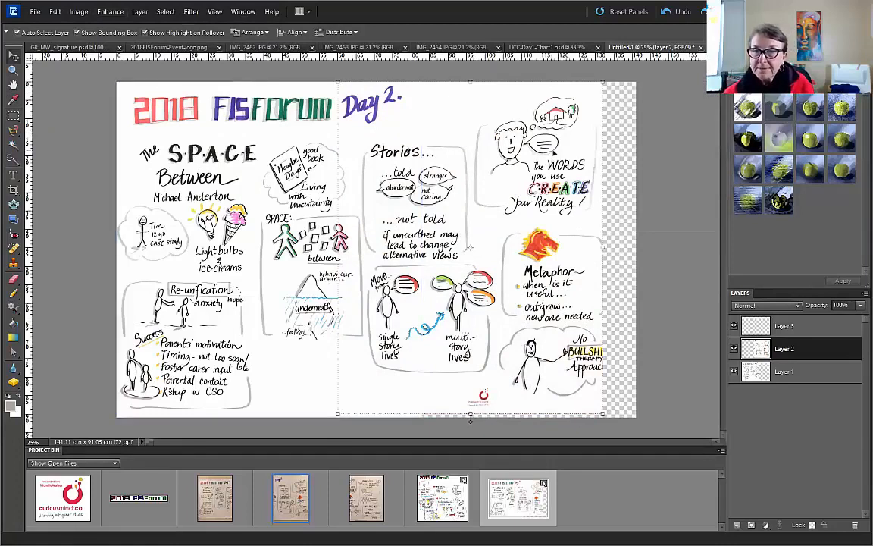
Widen the canvas to 175 cm, anchored at the middle of its left edge so the space is added on the right.
{"action": "left_click", "coordinate": [78, 12]}
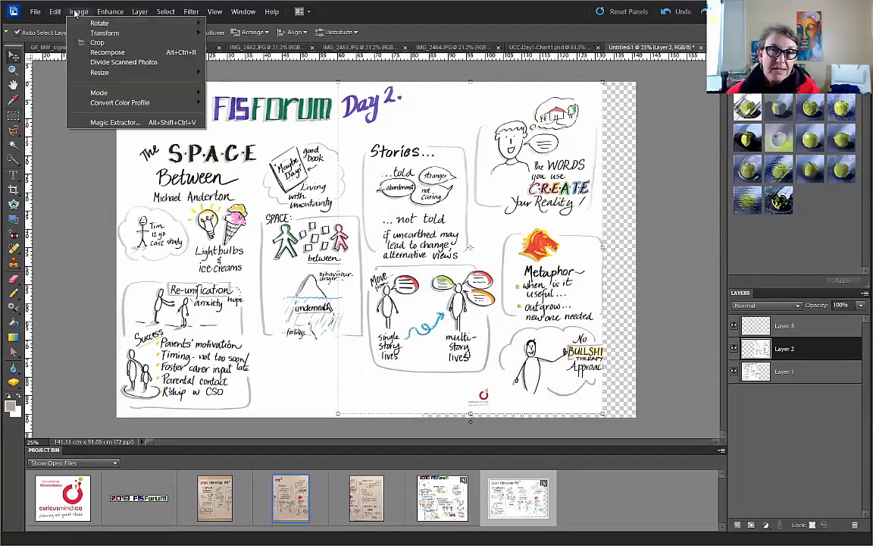
{"action": "mouse_move", "coordinate": [152, 72]}
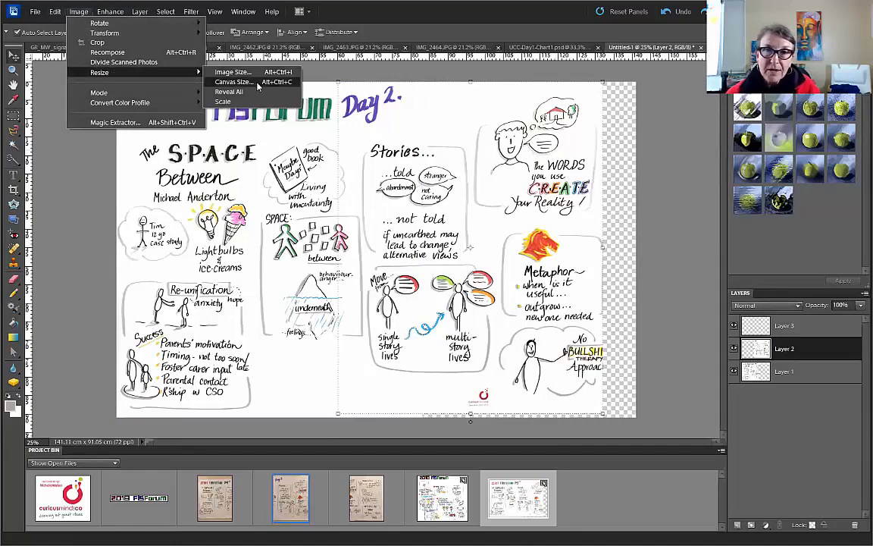
{"action": "left_click", "coordinate": [257, 83]}
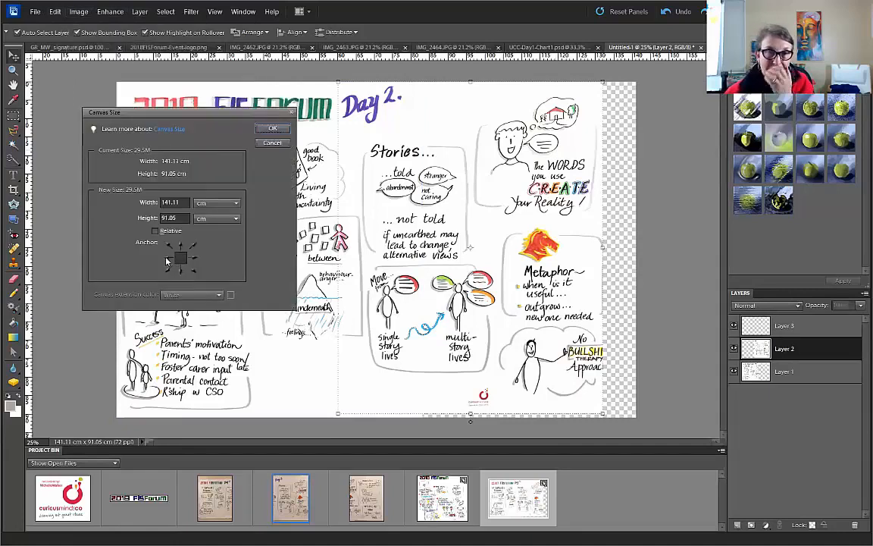
{"action": "left_click", "coordinate": [166, 260]}
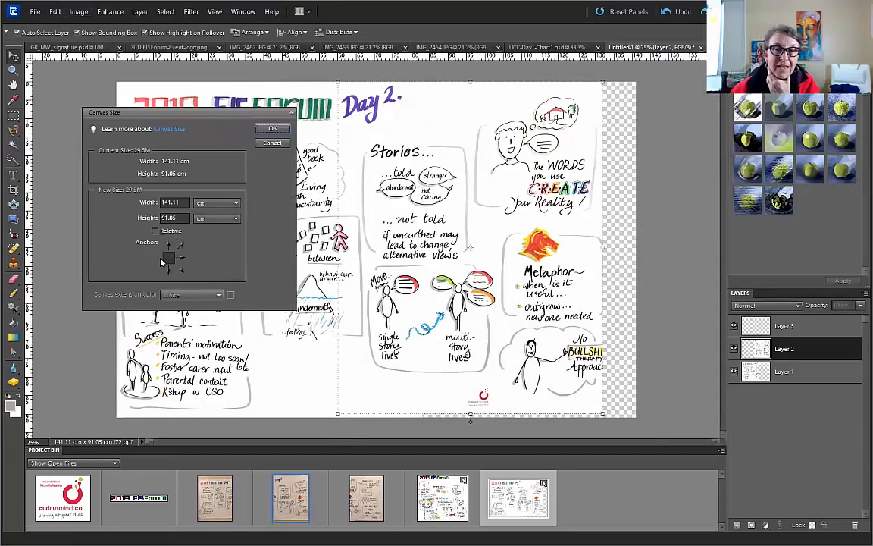
{"action": "double_click", "coordinate": [185, 203]}
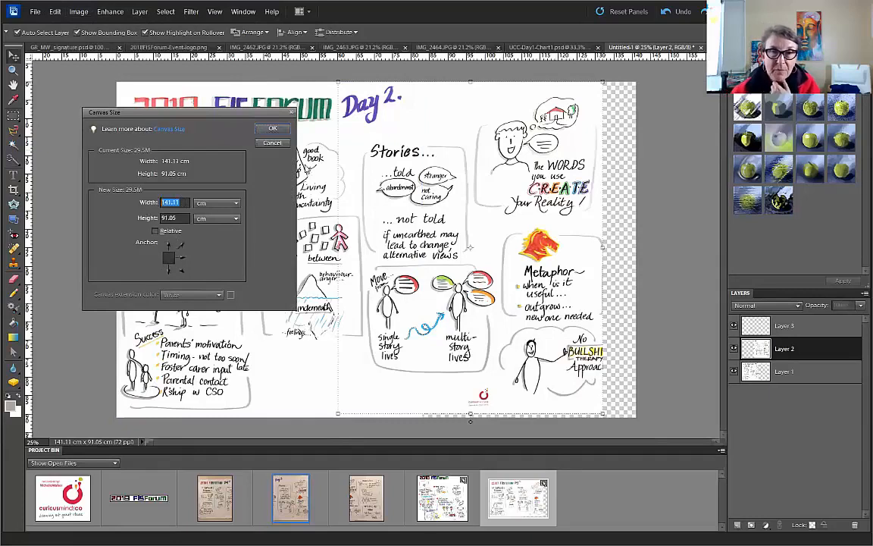
{"action": "type", "text": "170"}
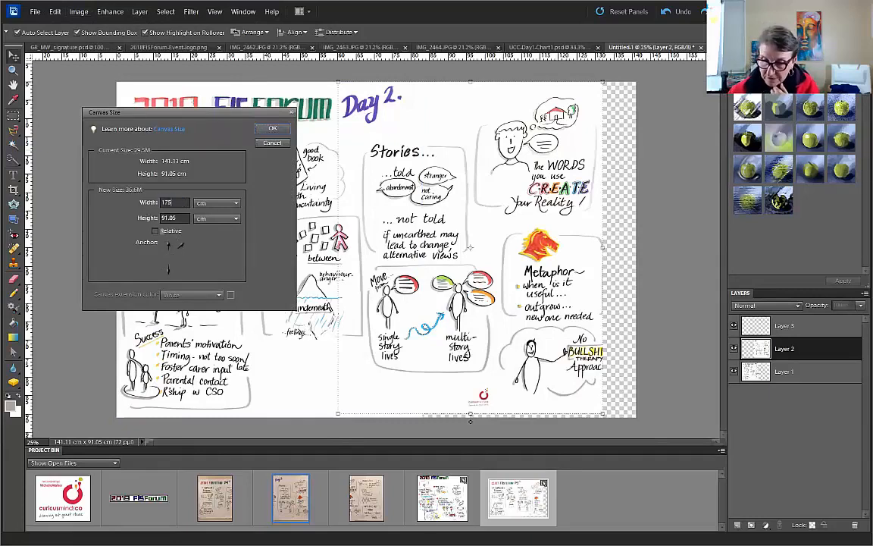
{"action": "key", "text": "Return"}
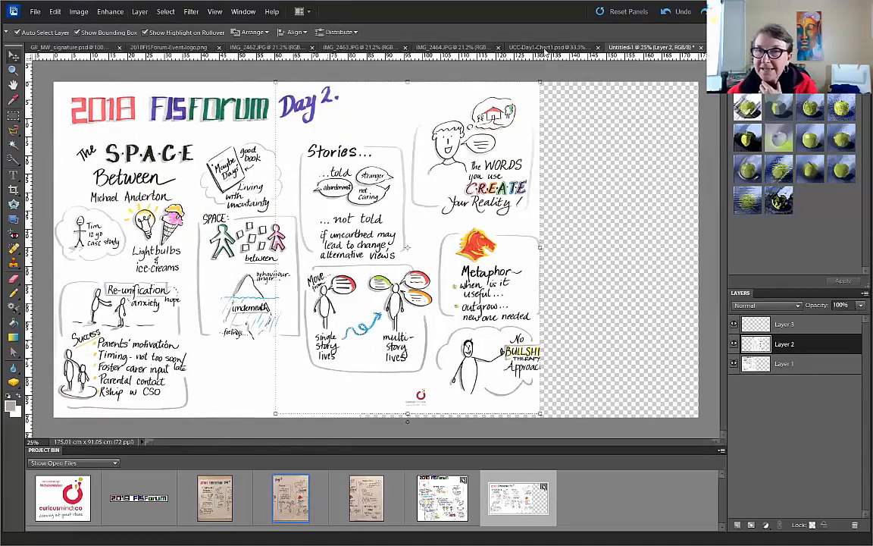
Copy the "Conversations" to "WIDEN & NARROW" section of IMG_2464.JPG with a rectangular selection and paste it onto Layer 3 of the wide document.
{"action": "left_click", "coordinate": [469, 48]}
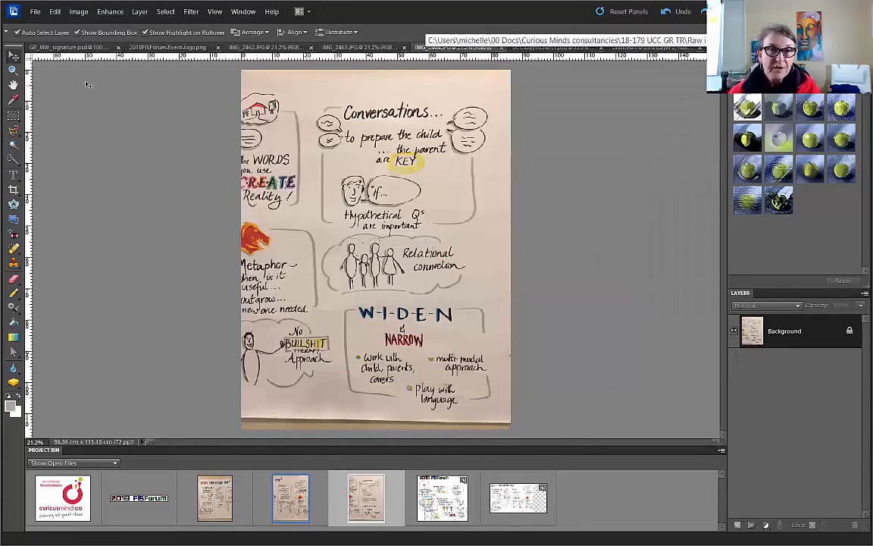
{"action": "left_click", "coordinate": [14, 115]}
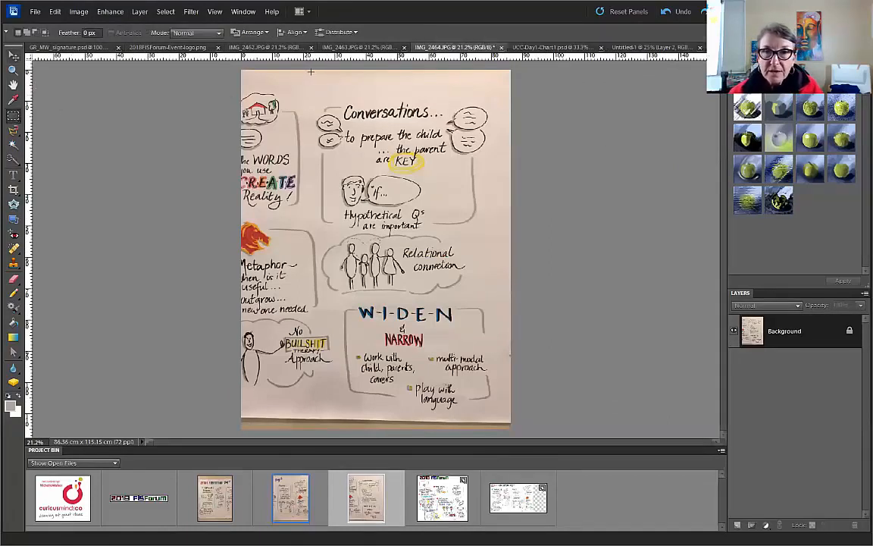
{"action": "left_click", "coordinate": [655, 47]}
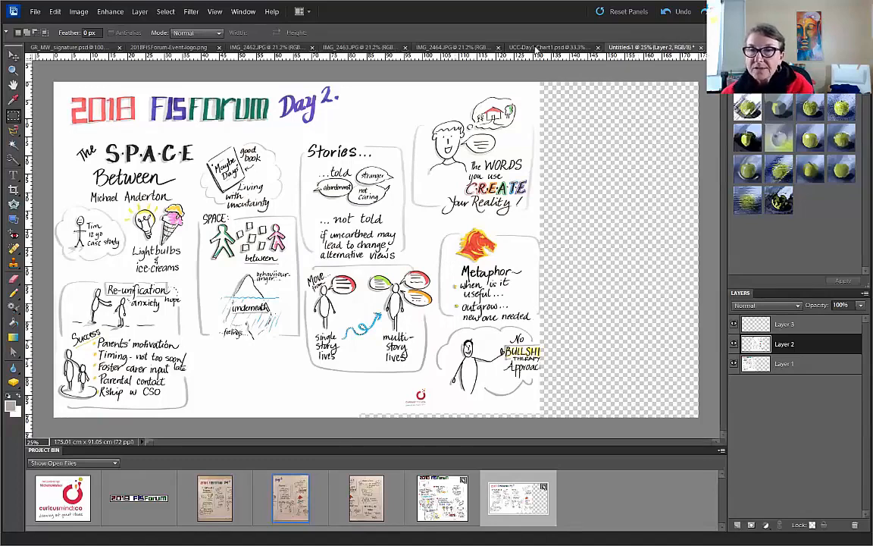
{"action": "left_click", "coordinate": [536, 49]}
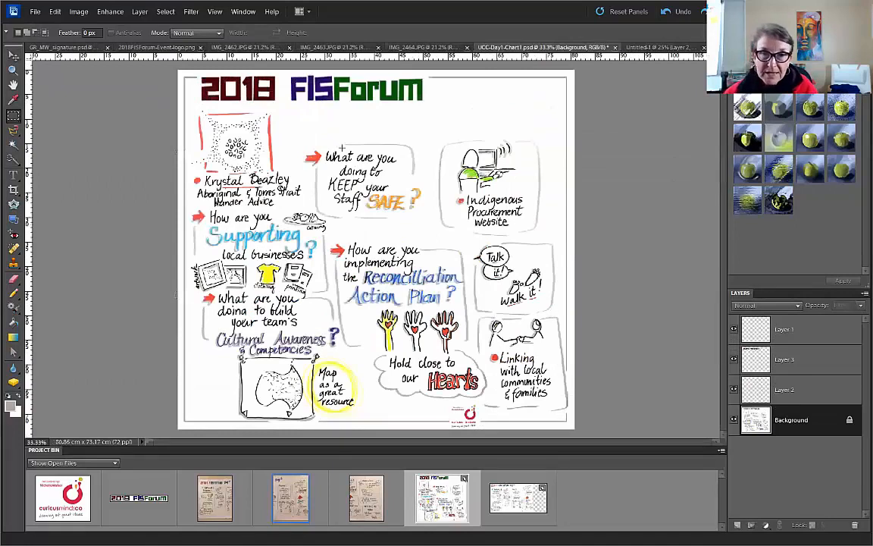
{"action": "left_click", "coordinate": [414, 47]}
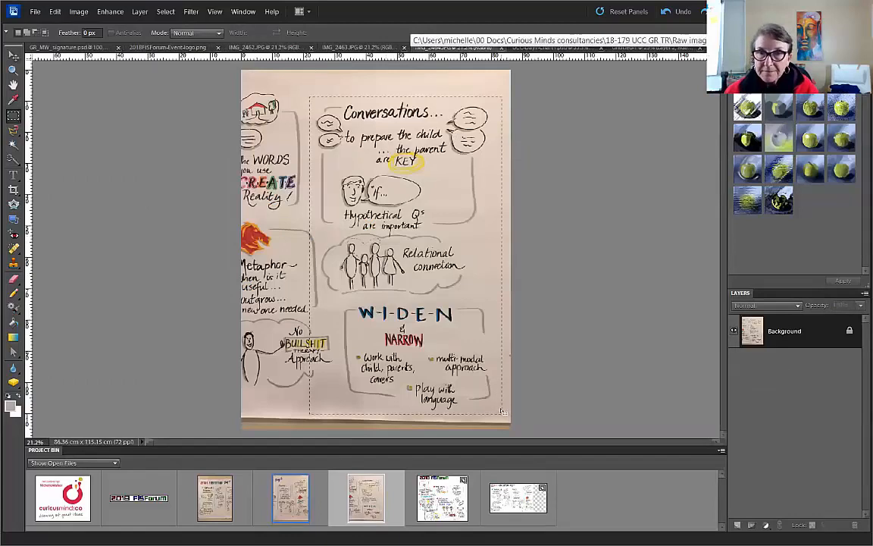
{"action": "left_click_drag", "start_coordinate": [500, 412], "coordinate": [310, 97]}
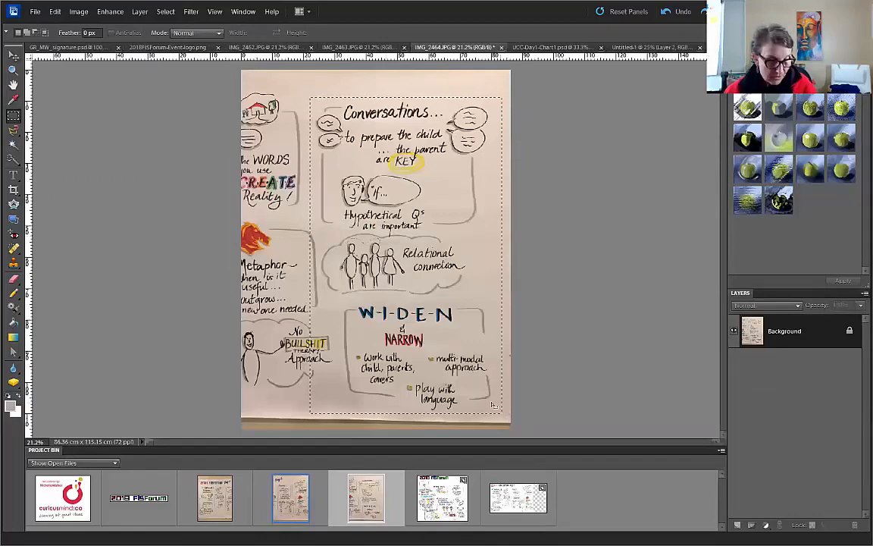
{"action": "left_click", "coordinate": [655, 47]}
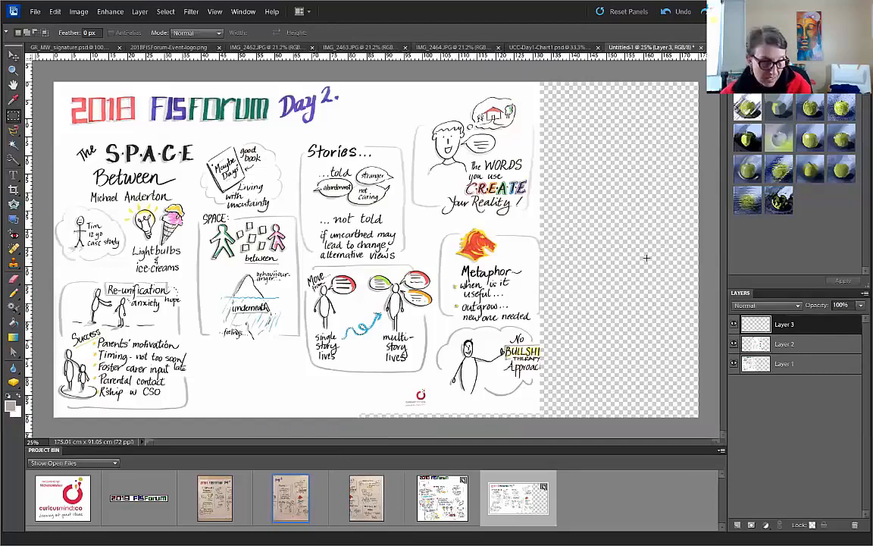
{"action": "key", "text": "ctrl+v"}
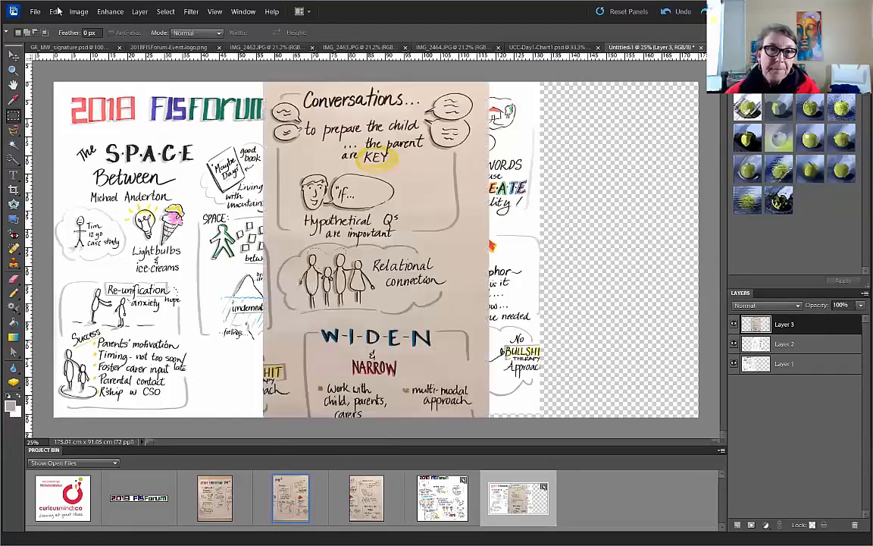
Whiten the Layer 3 chart with Levels, sampling its paper near the "KEY" and "WIDEN" lettering as the white point.
{"action": "left_click", "coordinate": [110, 11]}
{"action": "mouse_move", "coordinate": [141, 101]}
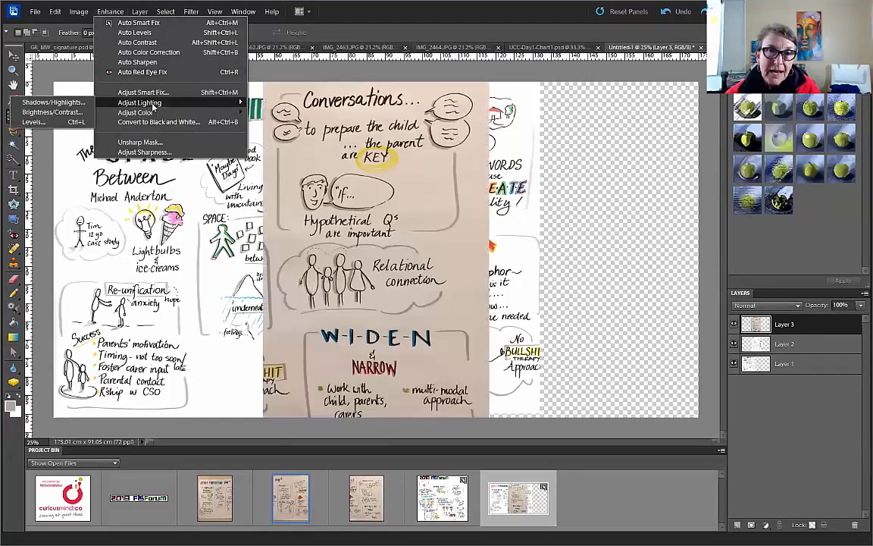
{"action": "left_click", "coordinate": [33, 122]}
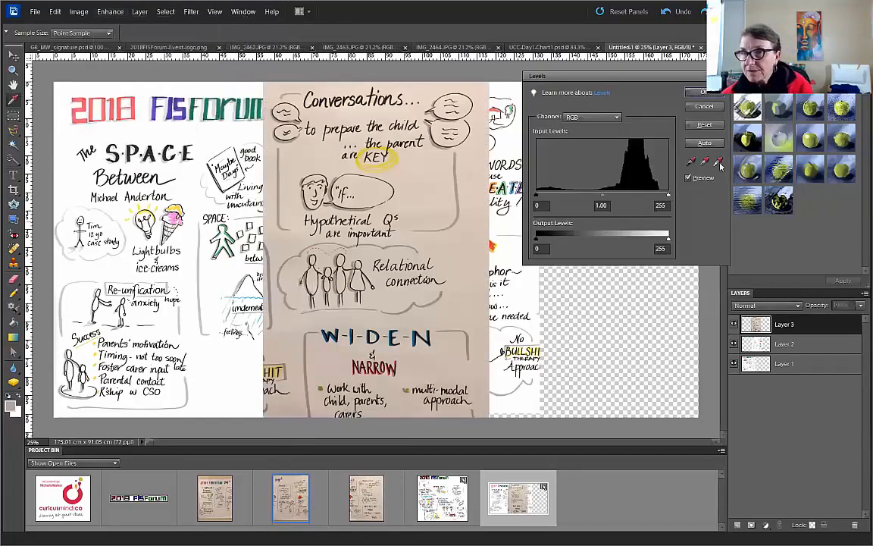
{"action": "left_click", "coordinate": [390, 165]}
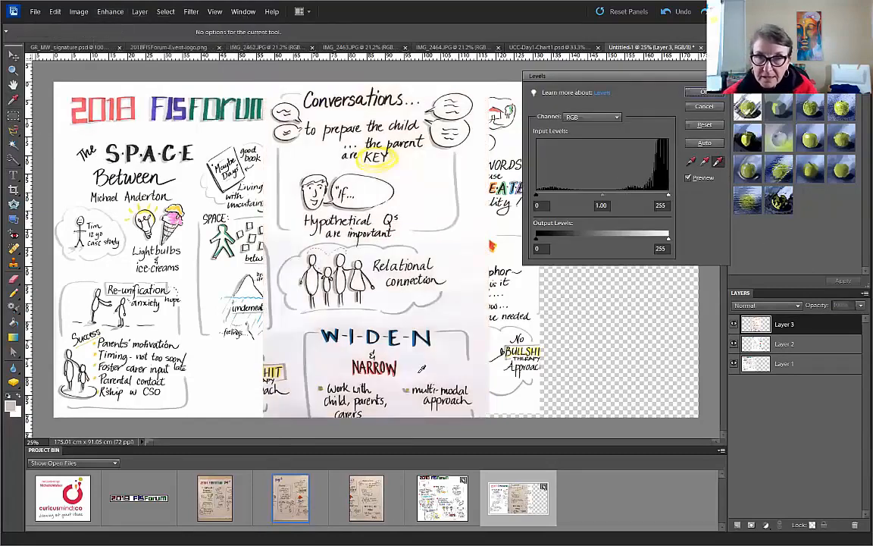
{"action": "left_click", "coordinate": [379, 334]}
{"action": "key", "text": "Return"}
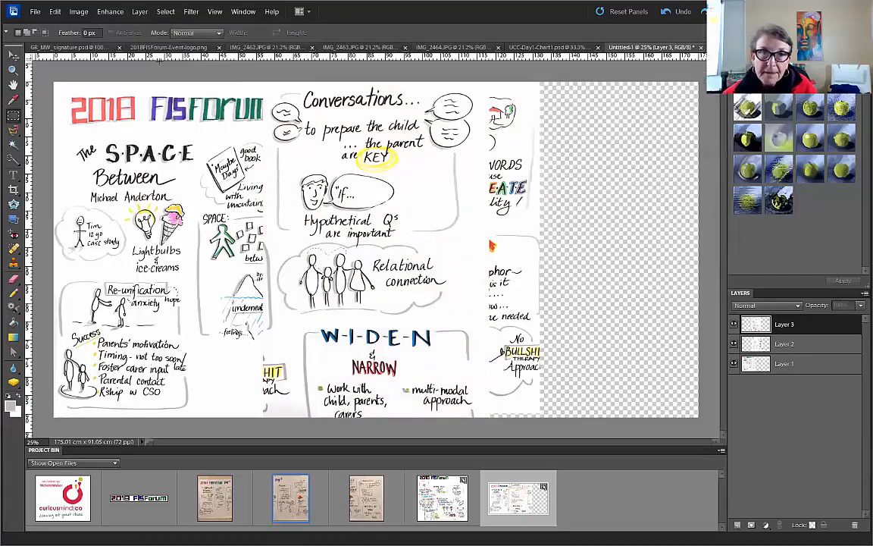
Scale down the Layer 3 chart and move it beside the Layer 2 section, lining up the split "Therapy Approach" lettering.
{"action": "left_click", "coordinate": [14, 54]}
{"action": "left_click_drag", "start_coordinate": [297, 204], "coordinate": [443, 209]}
{"action": "left_click_drag", "start_coordinate": [528, 232], "coordinate": [765, 227]}
{"action": "left_click_drag", "start_coordinate": [553, 206], "coordinate": [435, 177]}
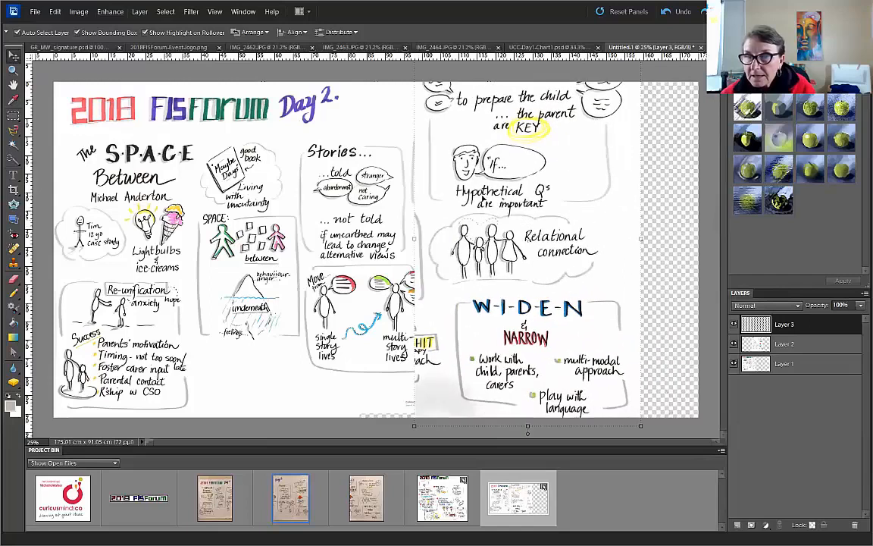
{"action": "left_click_drag", "start_coordinate": [620, 357], "coordinate": [575, 304]}
{"action": "left_click_drag", "start_coordinate": [566, 269], "coordinate": [555, 347]}
{"action": "left_click", "coordinate": [552, 385]}
{"action": "left_click_drag", "start_coordinate": [553, 198], "coordinate": [648, 267]}
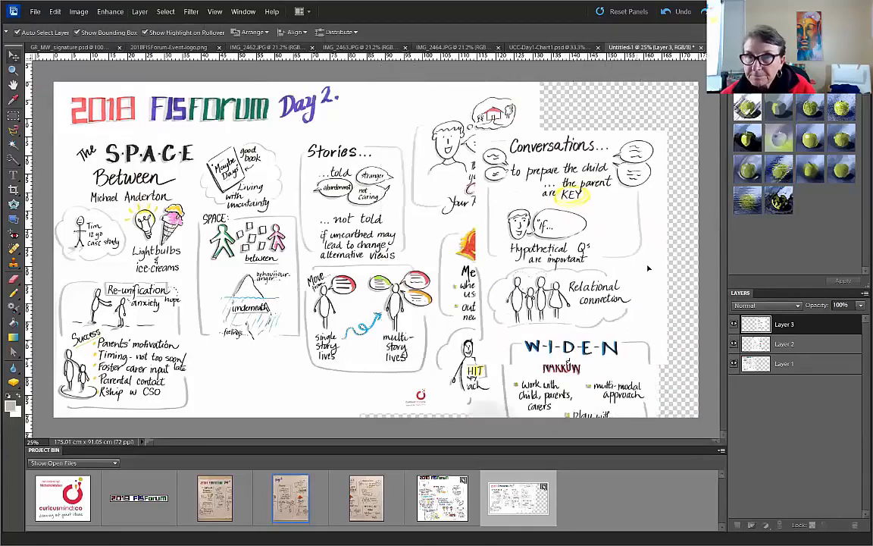
{"action": "left_click_drag", "start_coordinate": [669, 215], "coordinate": [705, 239]}
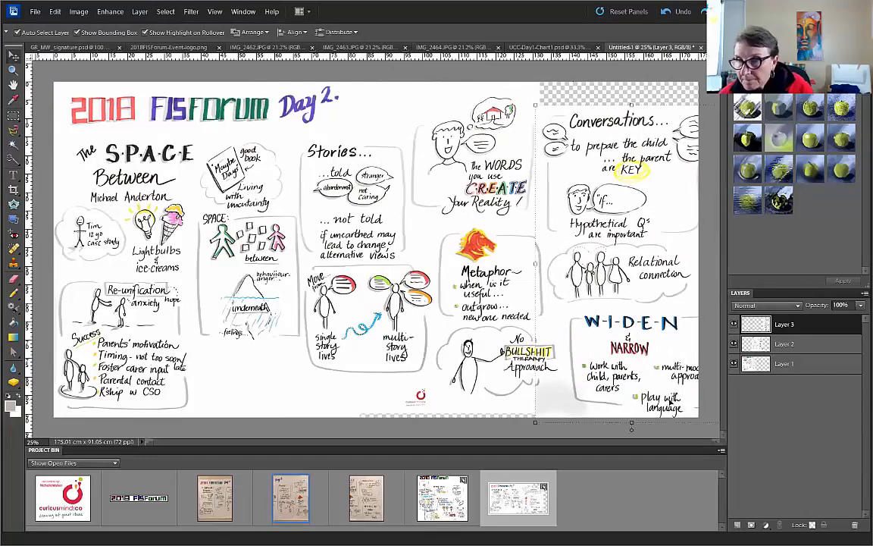
Scale the Layer 3 chart to 96% and reposition it so the split lettering lines up with the Layer 2 section.
{"action": "left_click_drag", "start_coordinate": [535, 425], "coordinate": [539, 415]}
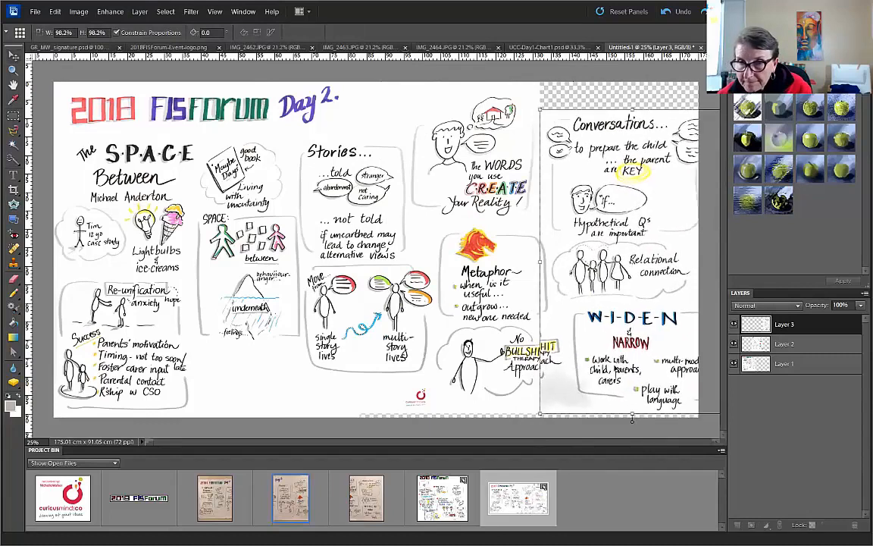
{"action": "left_click_drag", "start_coordinate": [632, 419], "coordinate": [627, 423]}
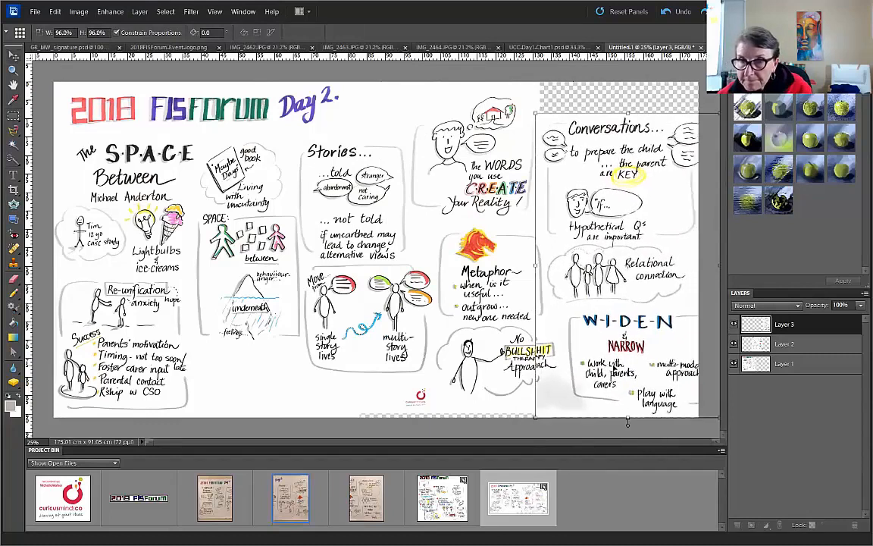
{"action": "left_click_drag", "start_coordinate": [628, 423], "coordinate": [623, 425]}
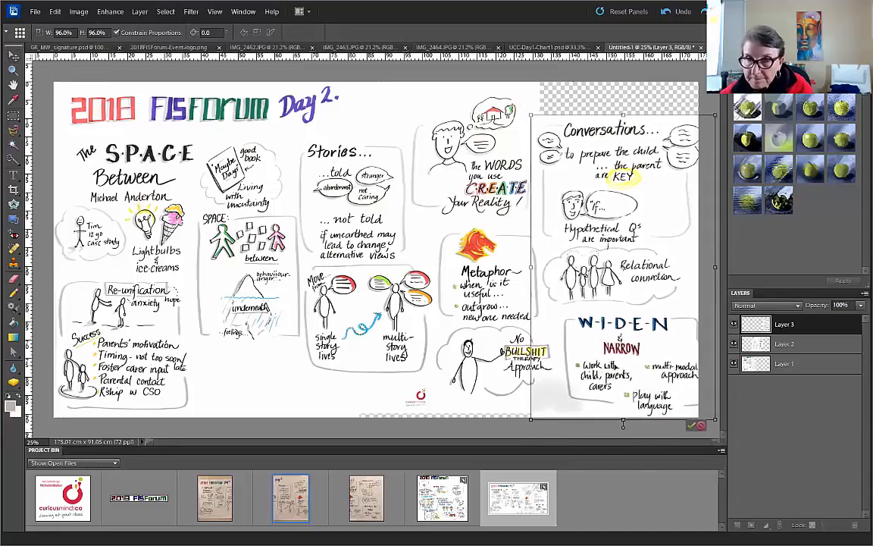
{"action": "left_click", "coordinate": [692, 427]}
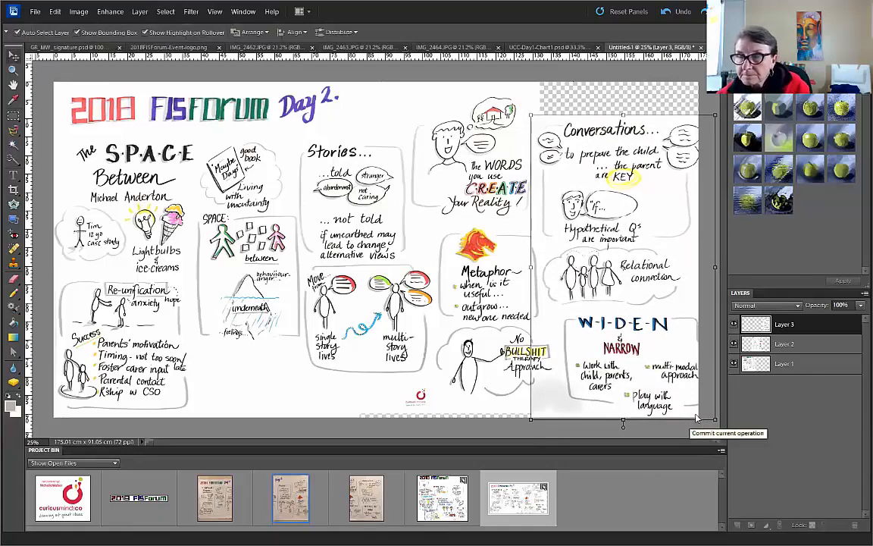
Widen the canvas to 185 cm, anchored at the middle of its left edge so the space is added on the right.
{"action": "left_click", "coordinate": [78, 12]}
{"action": "mouse_move", "coordinate": [104, 72]}
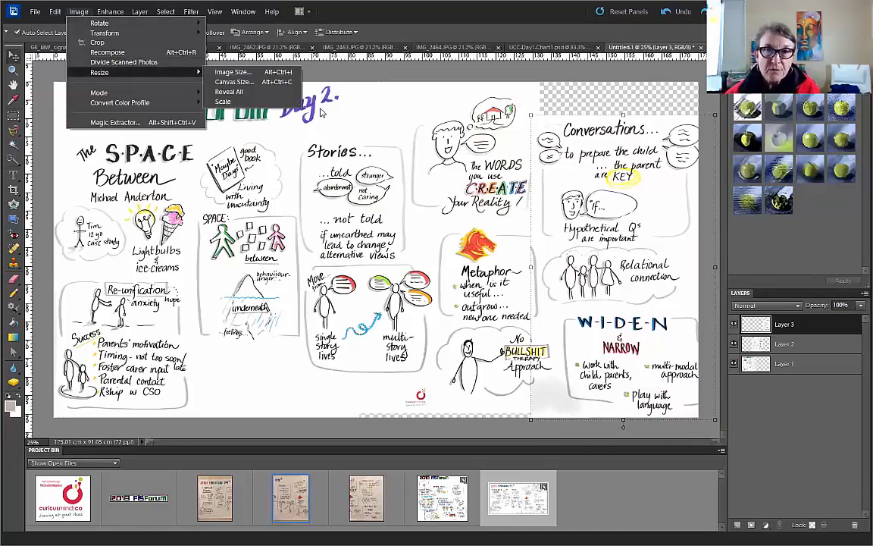
{"action": "left_click", "coordinate": [242, 76]}
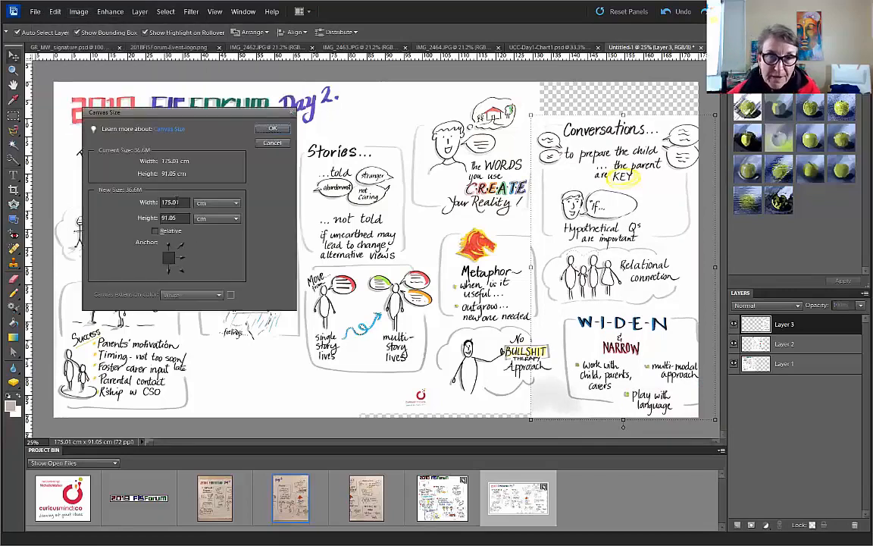
{"action": "type", "text": "185"}
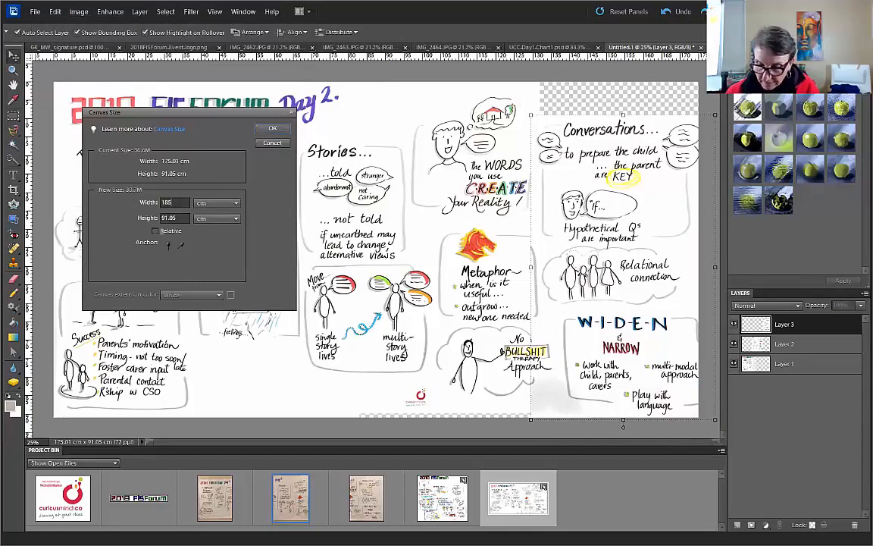
{"action": "key", "text": "Return"}
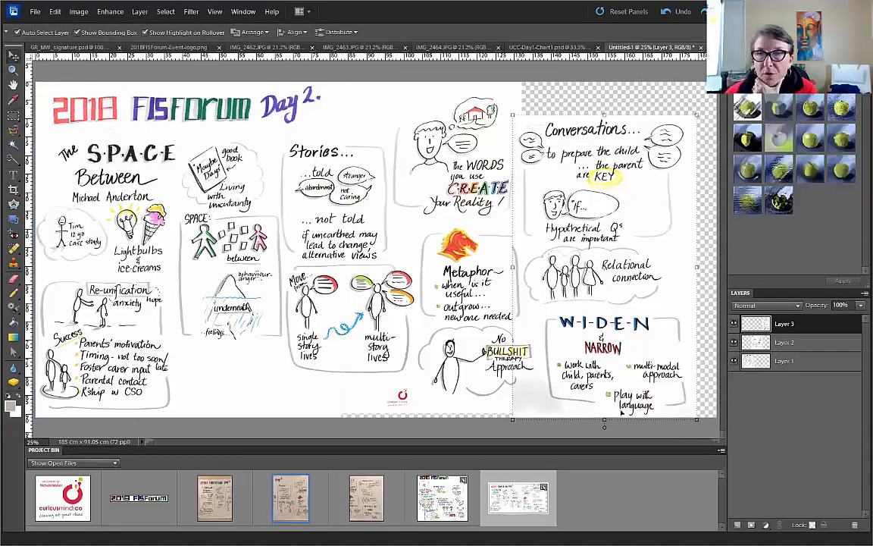
Whiten the Layer 3 chart again with Levels, sampling the grey smudge near its lower-left corner as the white point.
{"action": "left_click", "coordinate": [711, 302]}
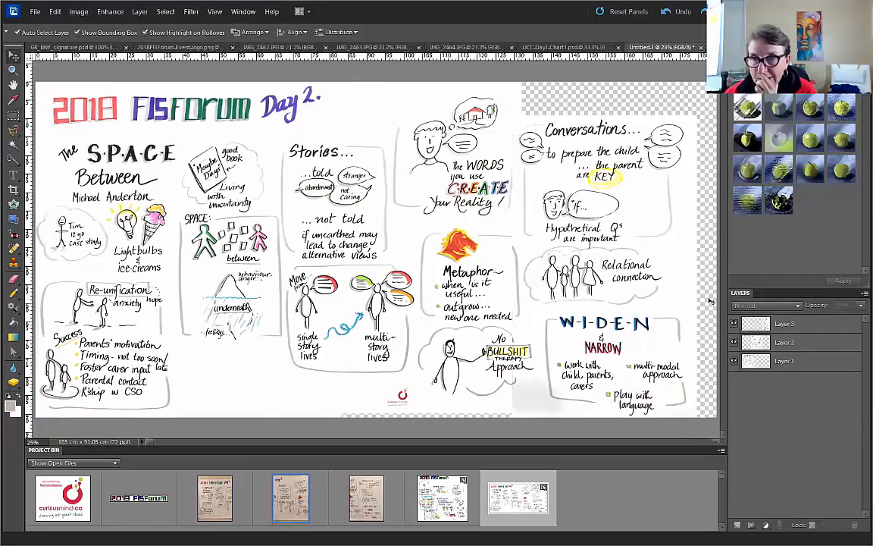
{"action": "left_click", "coordinate": [681, 310]}
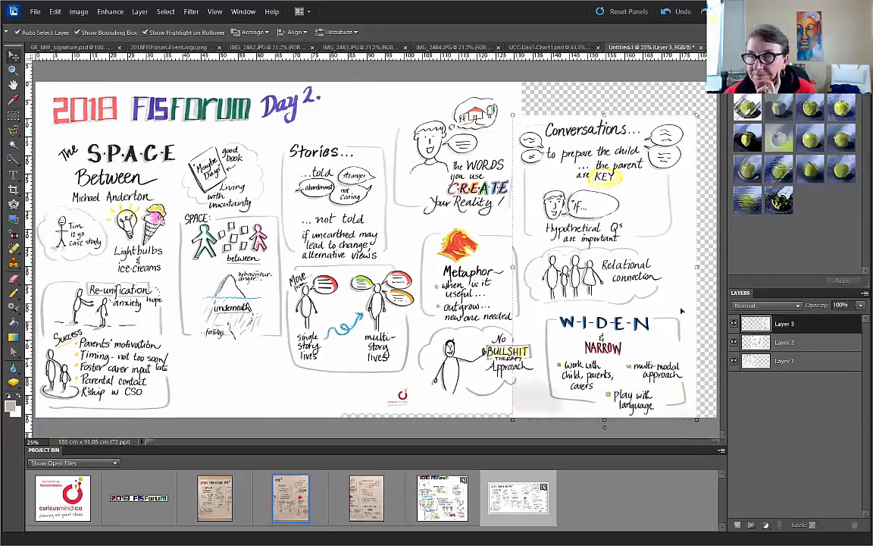
{"action": "left_click", "coordinate": [110, 11]}
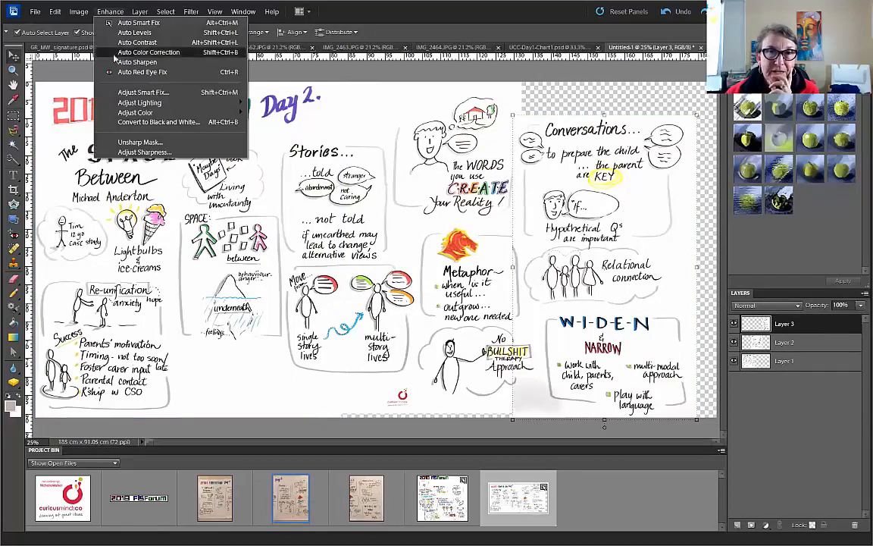
{"action": "mouse_move", "coordinate": [140, 102]}
{"action": "left_click", "coordinate": [45, 114]}
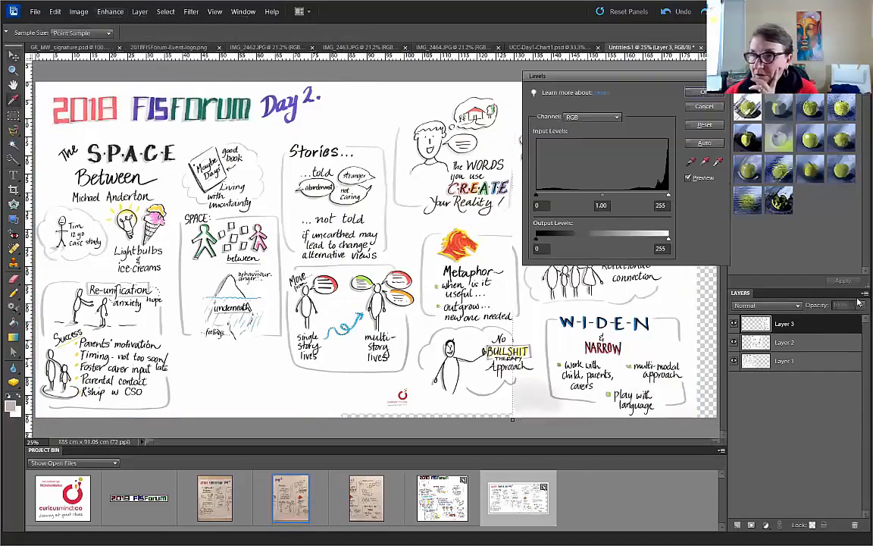
{"action": "left_click", "coordinate": [718, 161]}
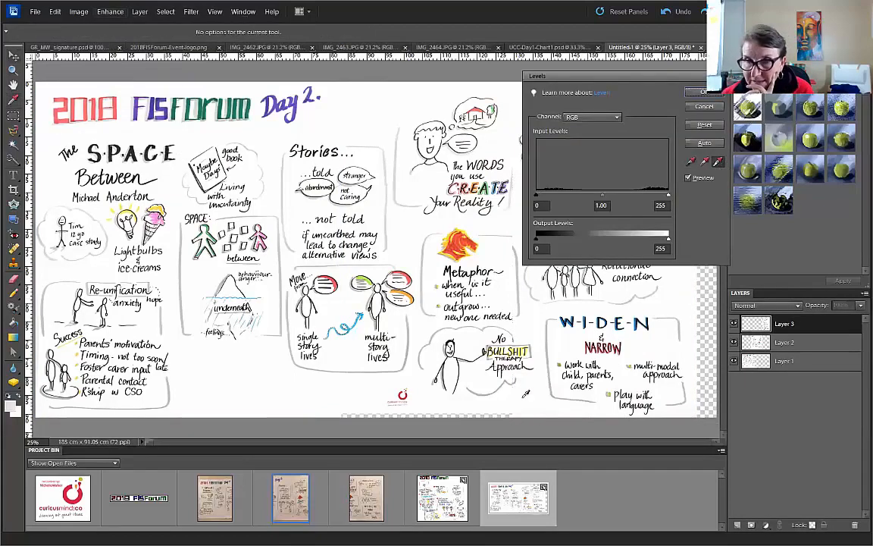
{"action": "key", "text": "Return"}
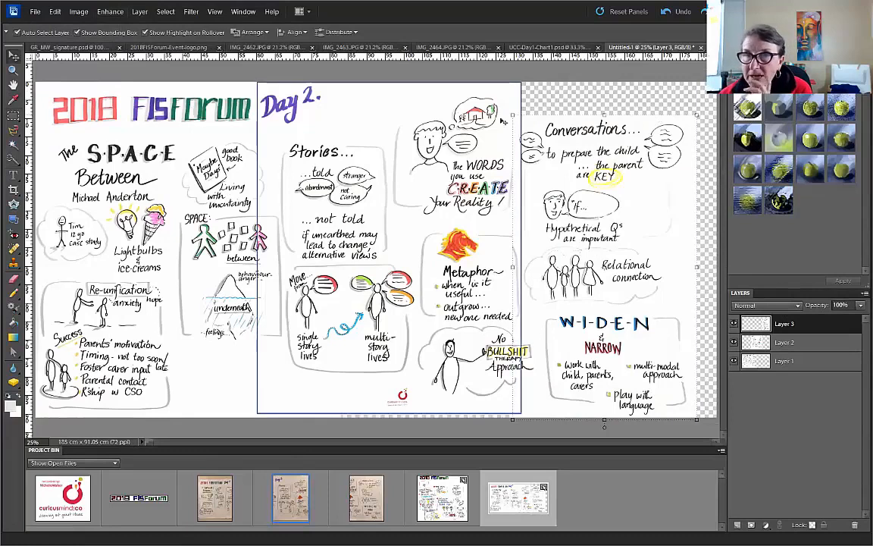
Move the Layer 3 chart slightly to the right and up, and rotate it by 1.1 degrees.
{"action": "left_click", "coordinate": [12, 253]}
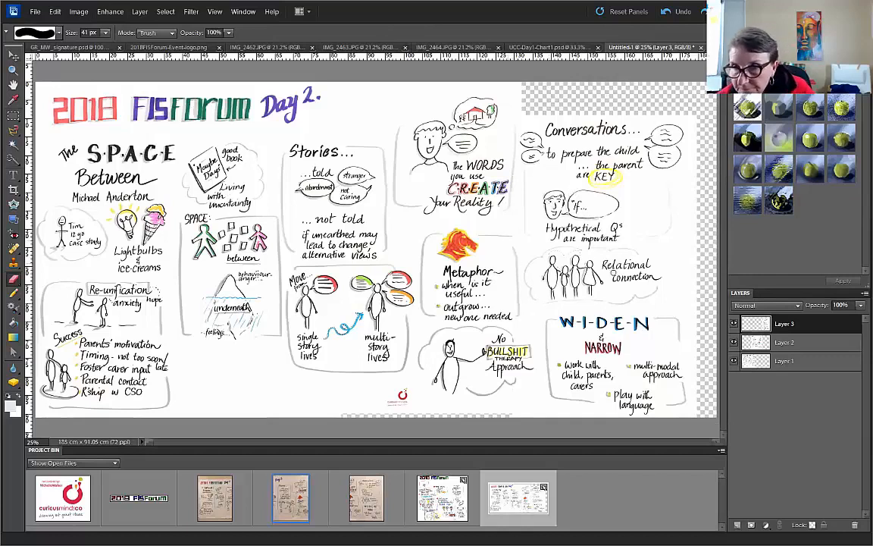
{"action": "left_click", "coordinate": [13, 55]}
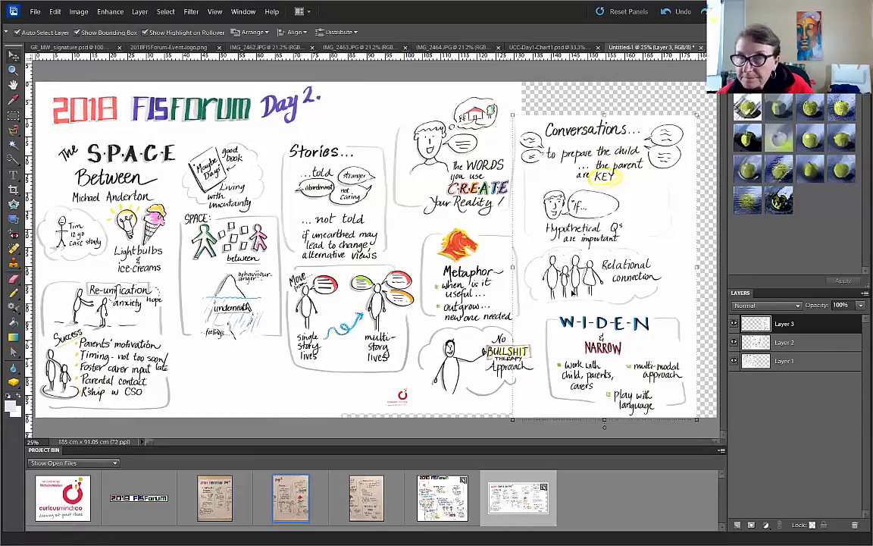
{"action": "left_click_drag", "start_coordinate": [610, 287], "coordinate": [616, 279]}
{"action": "key", "text": "Down"}
{"action": "key", "text": "Down"}
{"action": "key", "text": "Down"}
{"action": "key", "text": "Down"}
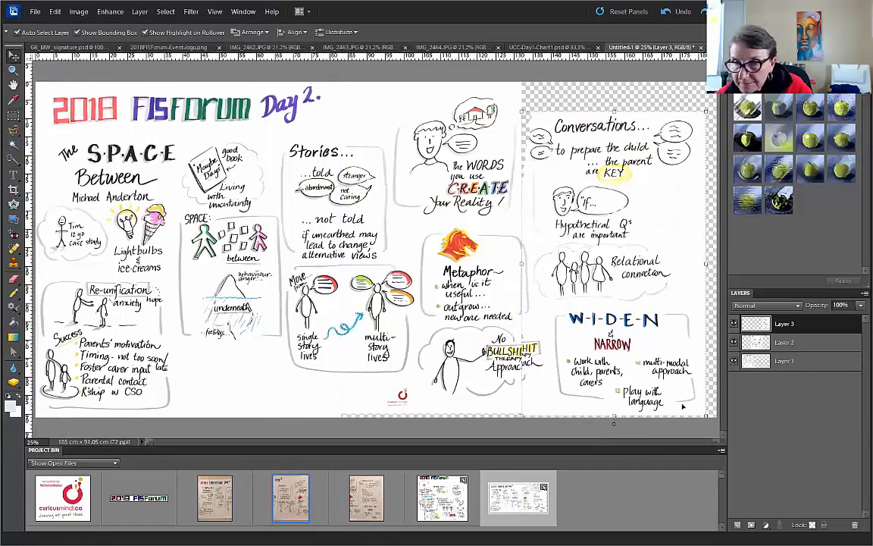
{"action": "left_click", "coordinate": [614, 423]}
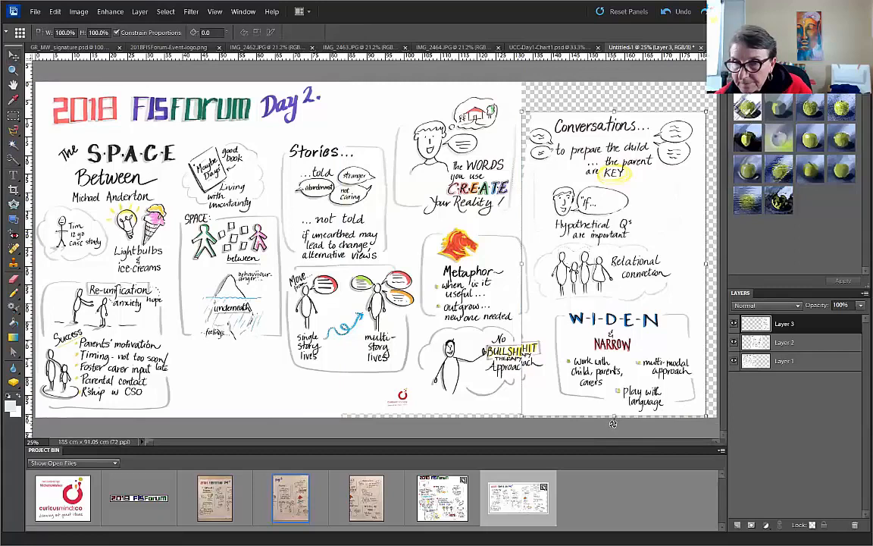
{"action": "left_click_drag", "start_coordinate": [612, 424], "coordinate": [610, 422]}
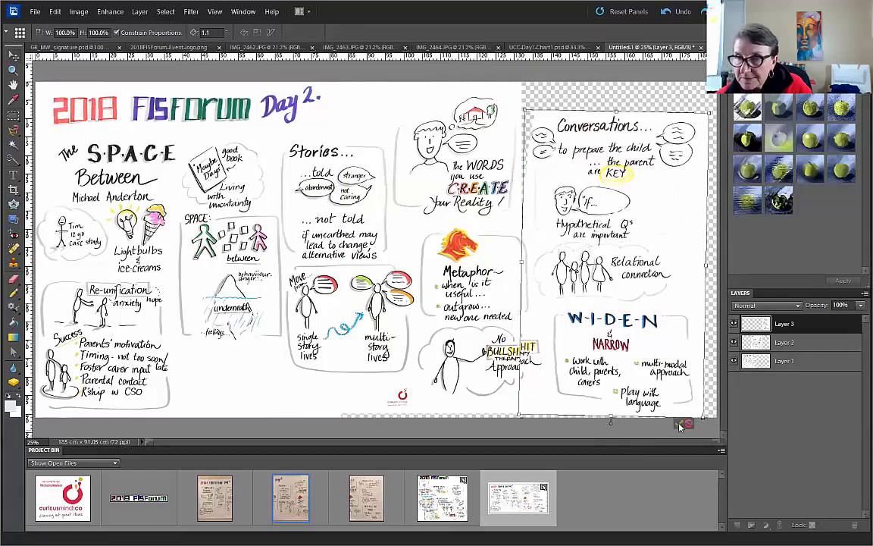
{"action": "key", "text": "Return"}
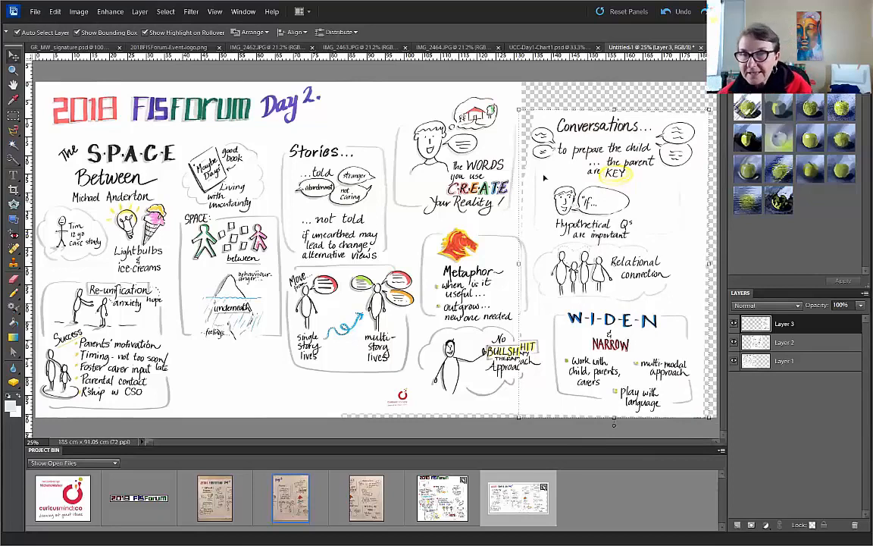
Nudge the Layer 3 chart down and left until the split "Therapy Approach" lettering joins with the Layer 2 section.
{"action": "key", "text": "Down"}
{"action": "key", "text": "Down"}
{"action": "key", "text": "Down"}
{"action": "key", "text": "Down"}
{"action": "key", "text": "Down"}
{"action": "key", "text": "Down"}
{"action": "key", "text": "Down"}
{"action": "key", "text": "Down"}
{"action": "key", "text": "Down"}
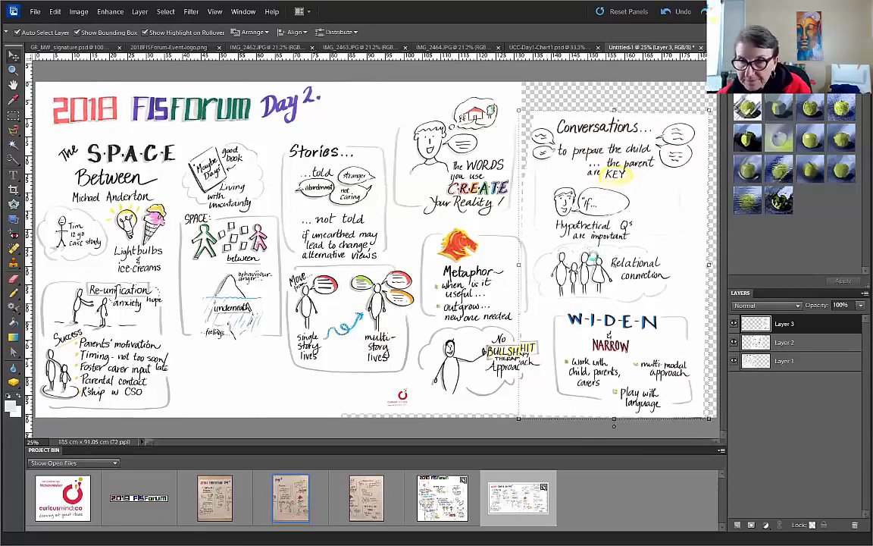
{"action": "key", "text": "Left"}
{"action": "key", "text": "Left"}
{"action": "key", "text": "Left"}
{"action": "key", "text": "Left"}
{"action": "key", "text": "Left"}
{"action": "key", "text": "Left"}
{"action": "key", "text": "Left"}
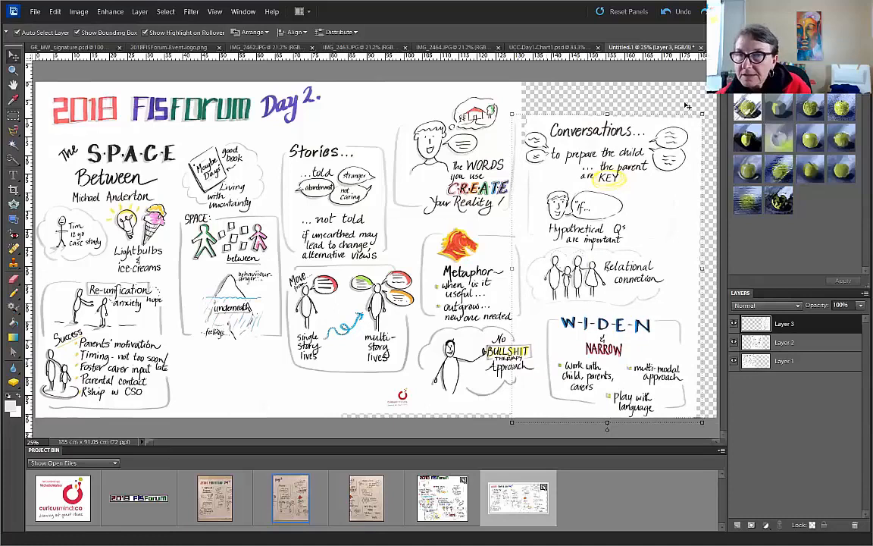
Fill the transparent gaps around the chart sections with white on Layer 1 using the Paint Bucket.
{"action": "left_click", "coordinate": [620, 89]}
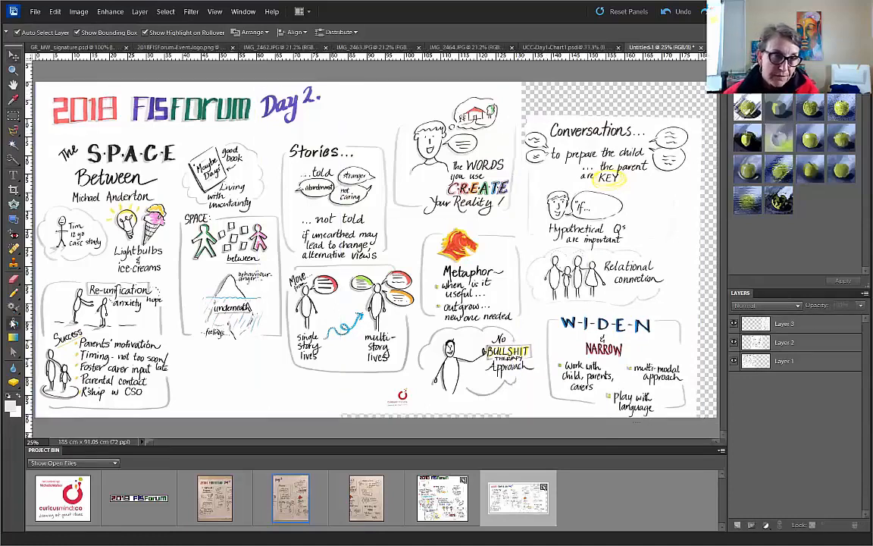
{"action": "left_click", "coordinate": [12, 291]}
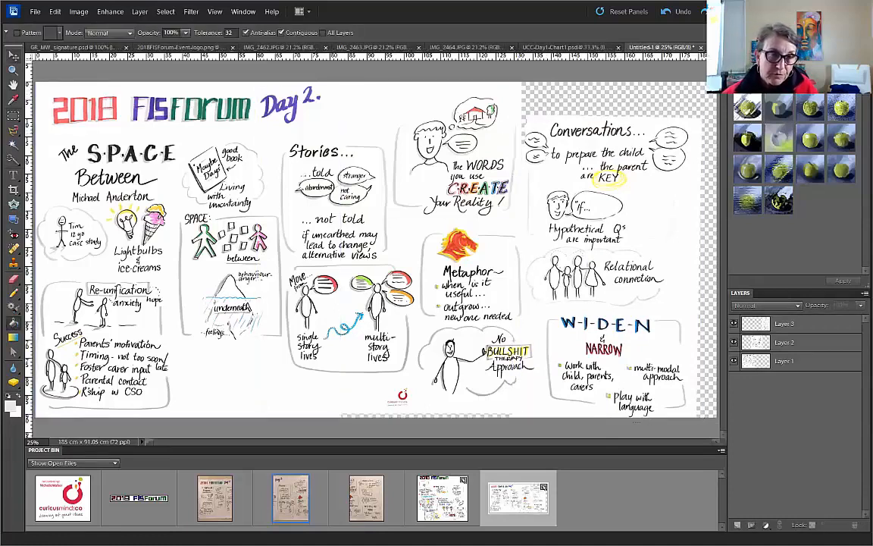
{"action": "left_click", "coordinate": [793, 360]}
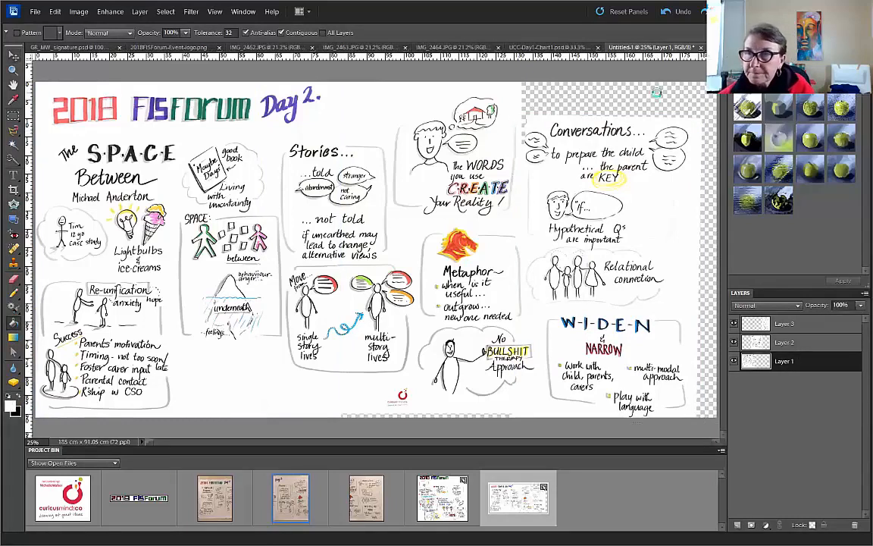
{"action": "left_click", "coordinate": [656, 89]}
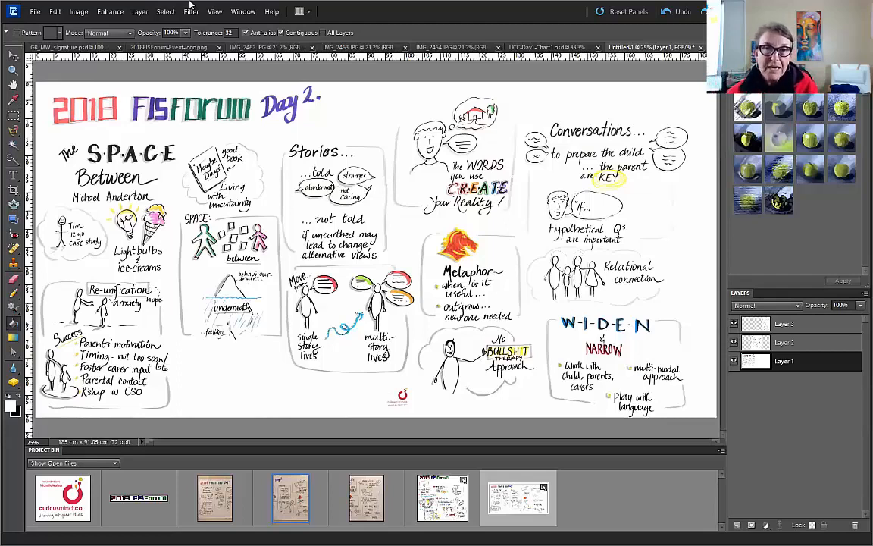
Check the joined chart's pixel dimensions, document size and resolution in Image Size without changing them.
{"action": "left_click", "coordinate": [76, 12]}
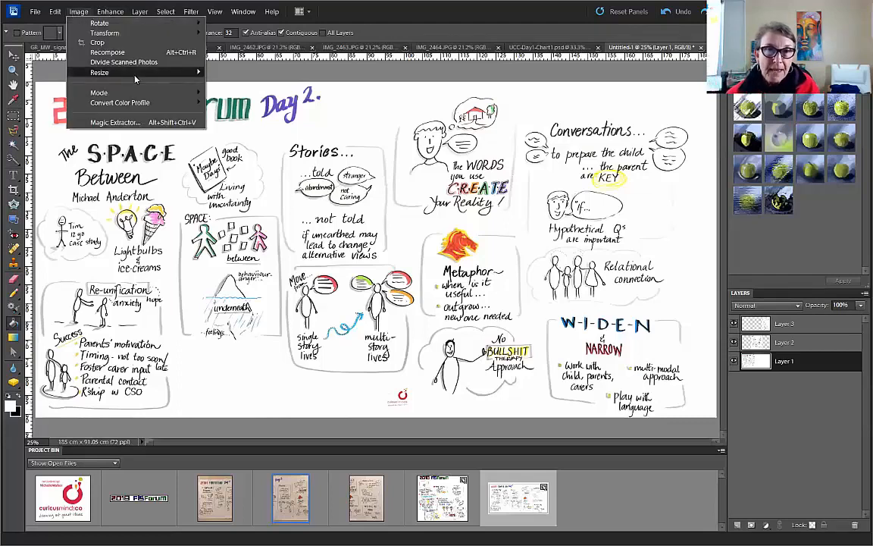
{"action": "mouse_move", "coordinate": [120, 69]}
{"action": "left_click", "coordinate": [228, 69]}
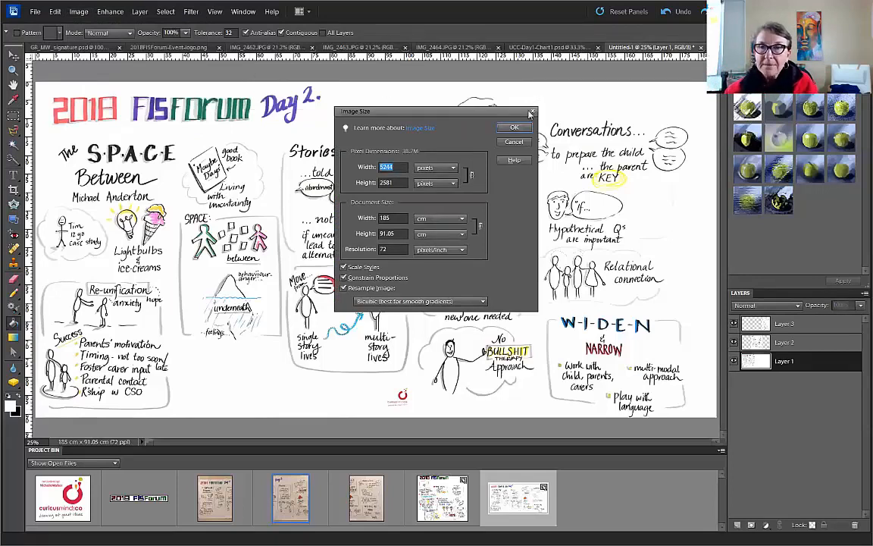
{"action": "left_click", "coordinate": [521, 129]}
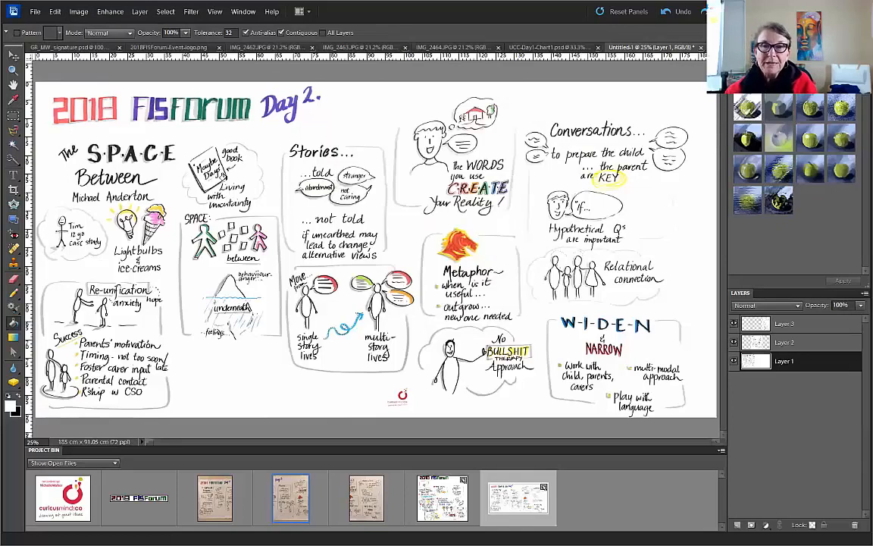